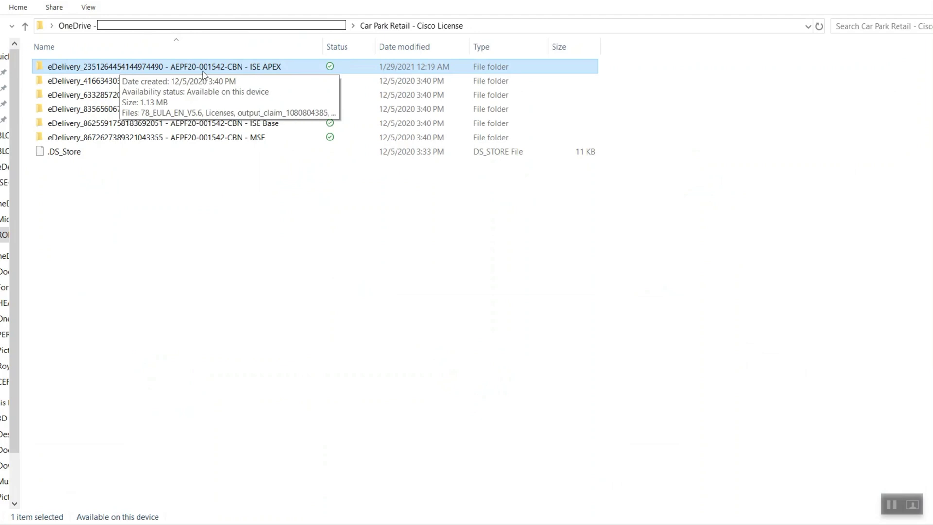
Open the output_claim_Order_number PDF from the ISE APEX eDelivery folder and examine its product authorization key and PIN section
{"action": "double_click", "coordinate": [233, 67]}
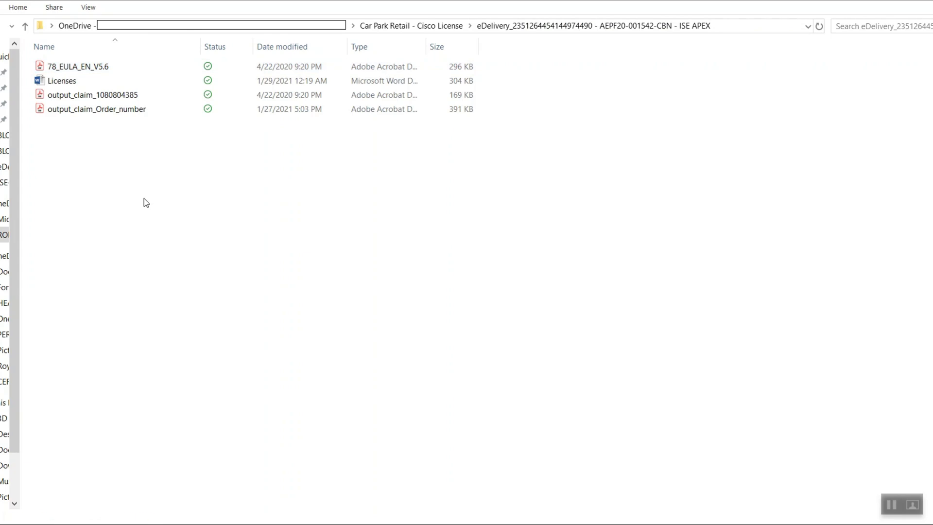
{"action": "left_click", "coordinate": [102, 114]}
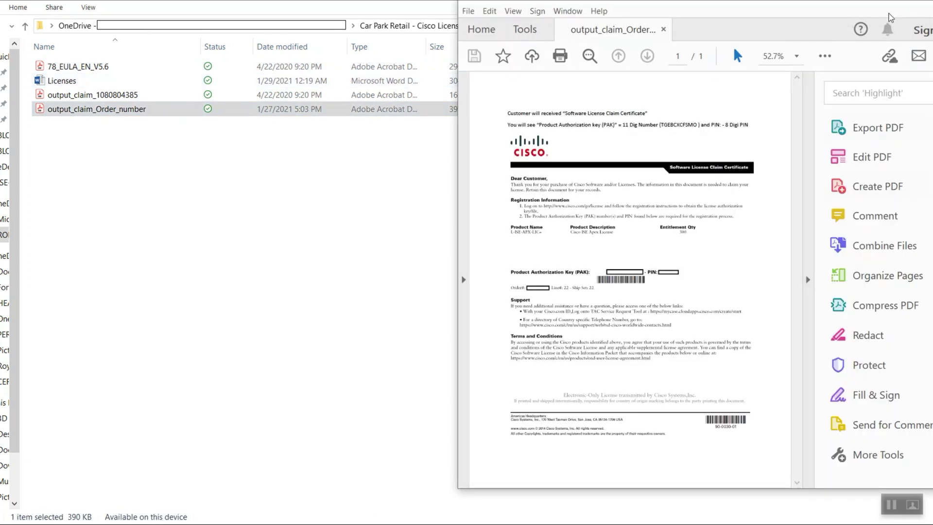
{"action": "left_click", "coordinate": [916, 10]}
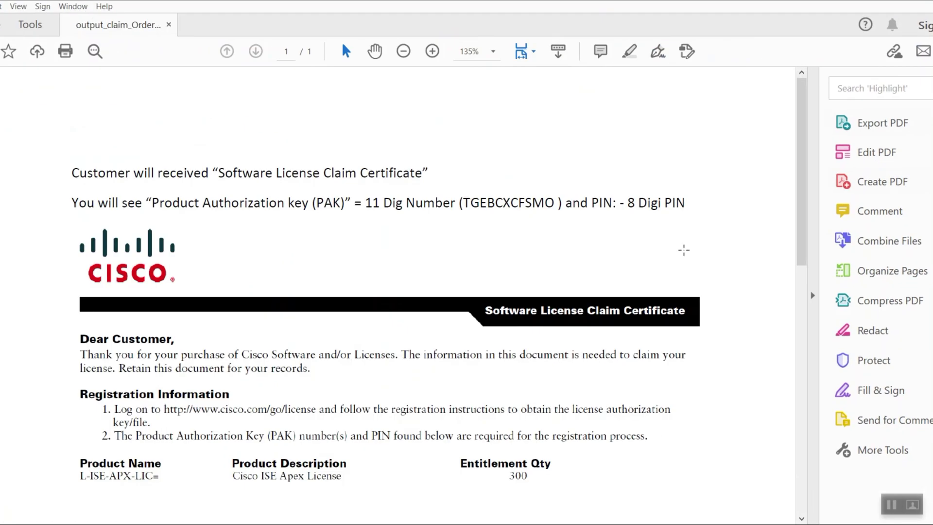
{"action": "left_click_drag", "start_coordinate": [801, 139], "coordinate": [810, 204]}
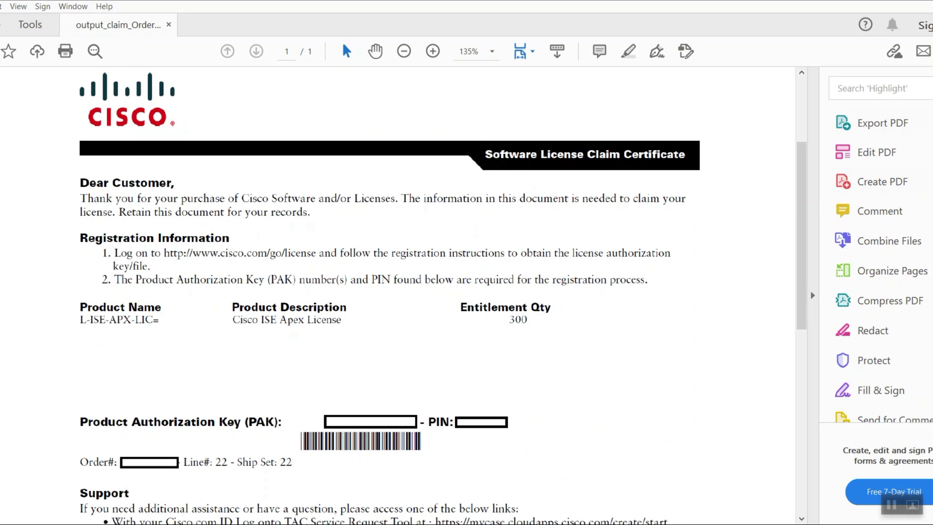
Switch to the Chrome browser, open software.cisco.com and dismiss the Smart Account news notice
{"action": "left_click", "coordinate": [366, 479]}
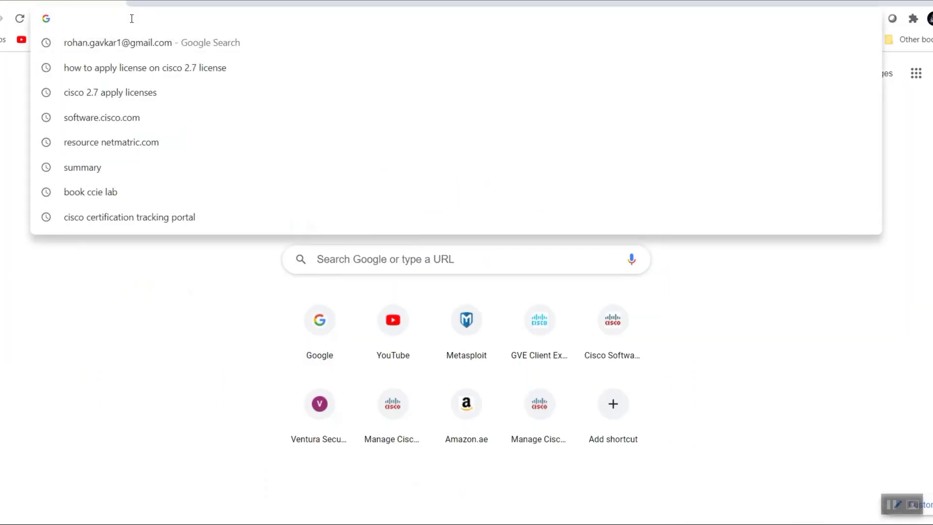
{"action": "type", "text": "software.cisco.com"}
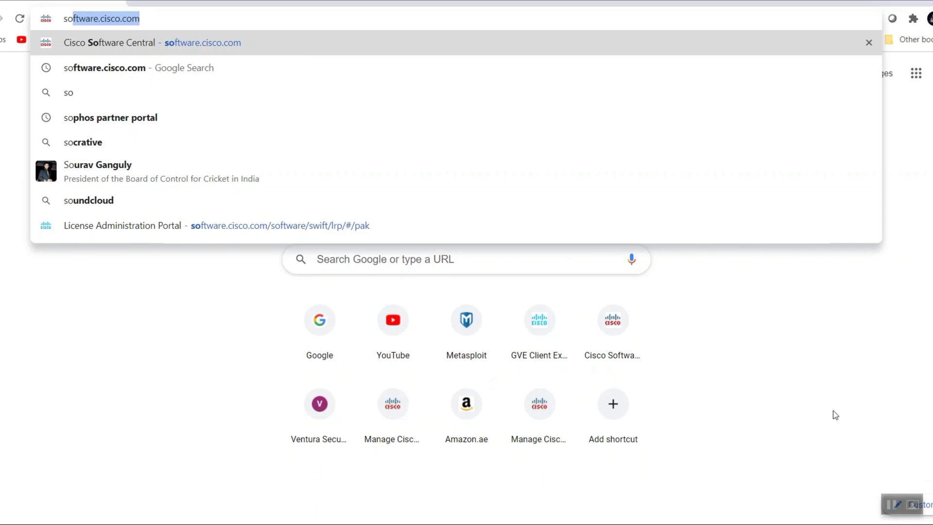
{"action": "key", "text": "Return"}
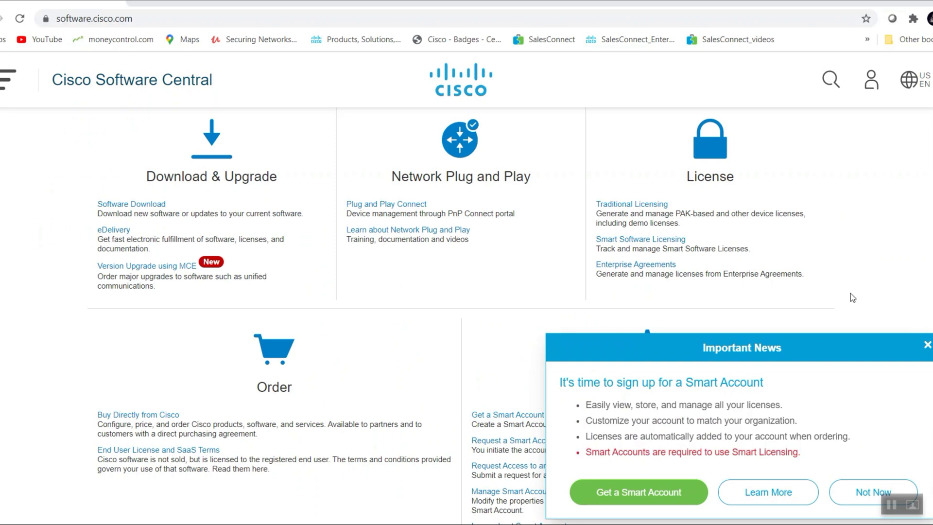
{"action": "left_click", "coordinate": [927, 345]}
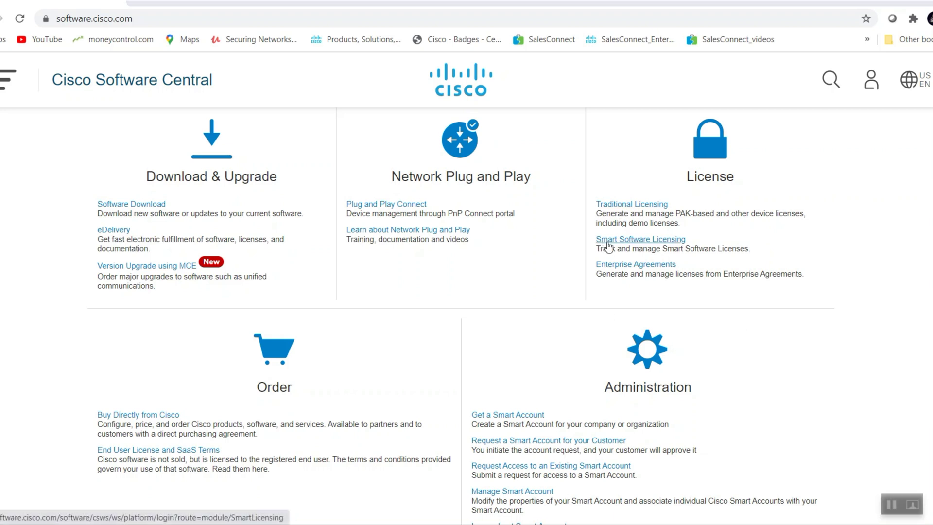
Open the Traditional Licensing portal from Cisco Software Central and dismiss its welcome message
{"action": "left_click", "coordinate": [644, 241]}
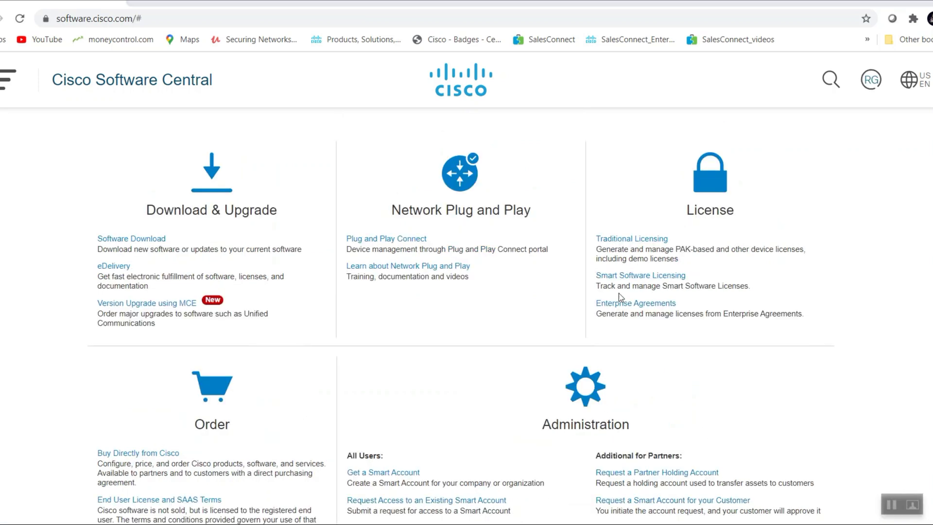
{"action": "left_click", "coordinate": [622, 241]}
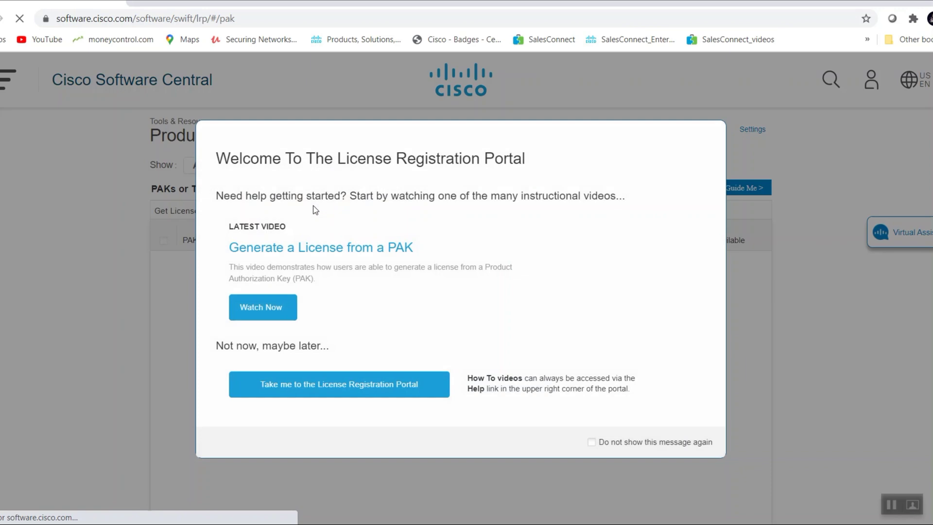
{"action": "left_click", "coordinate": [710, 142]}
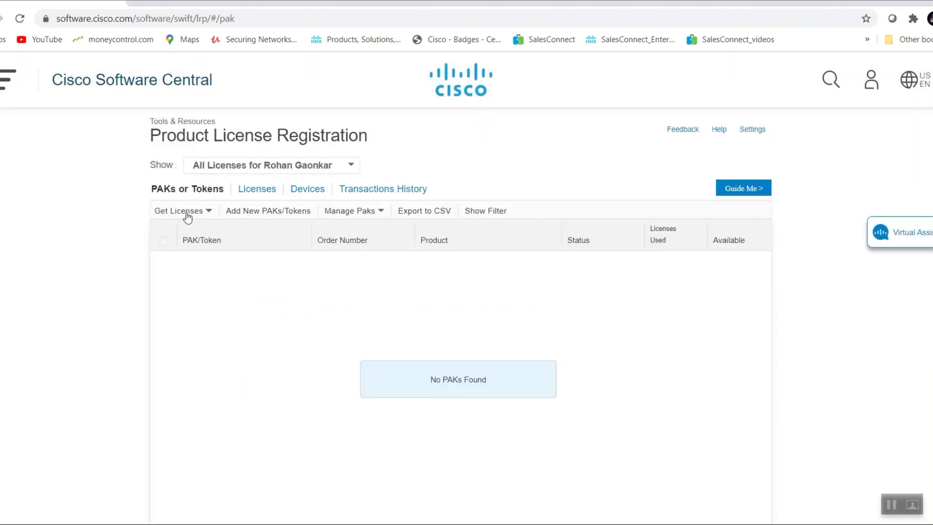
Try to add a new PAK by entering the product authorization key from the claim certificate and submitting it for ownership validation
{"action": "left_click", "coordinate": [252, 213]}
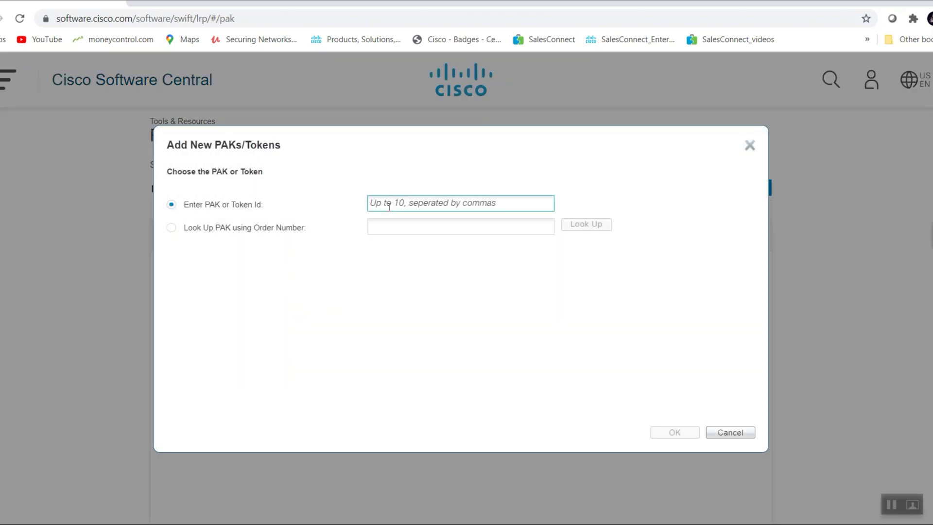
{"action": "left_click", "coordinate": [430, 197]}
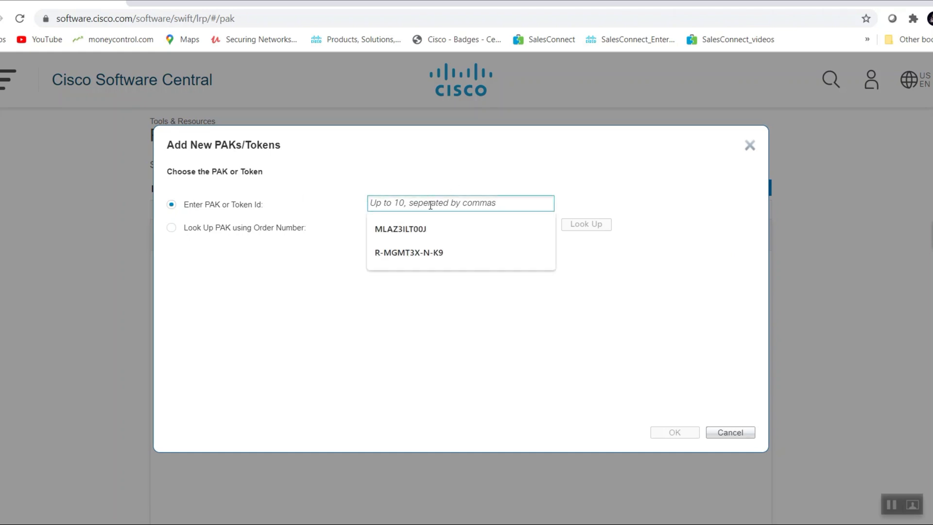
{"action": "left_click", "coordinate": [414, 228]}
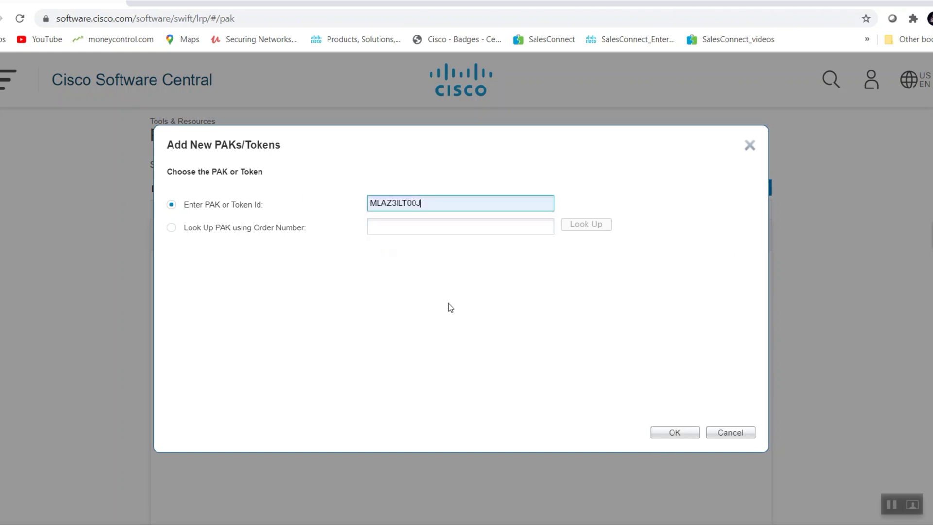
{"action": "key", "text": "alt+Tab"}
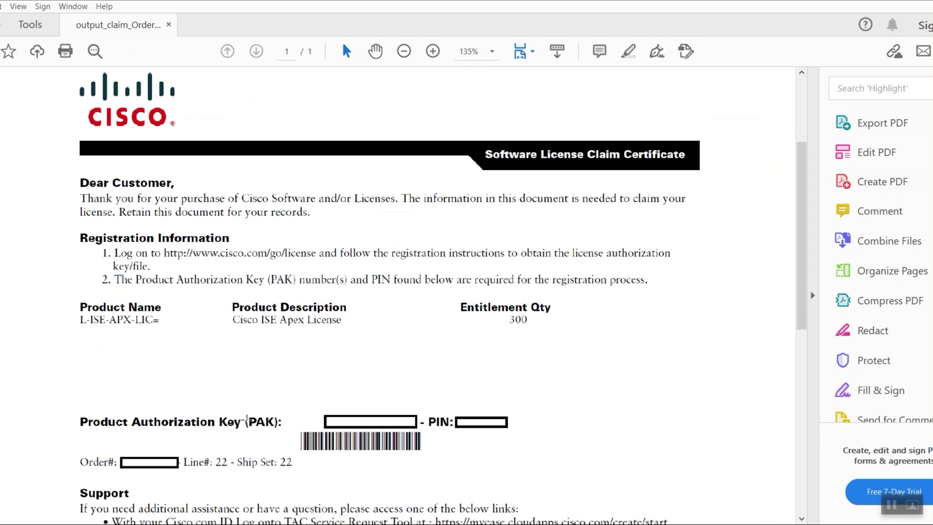
{"action": "key", "text": "alt+Tab"}
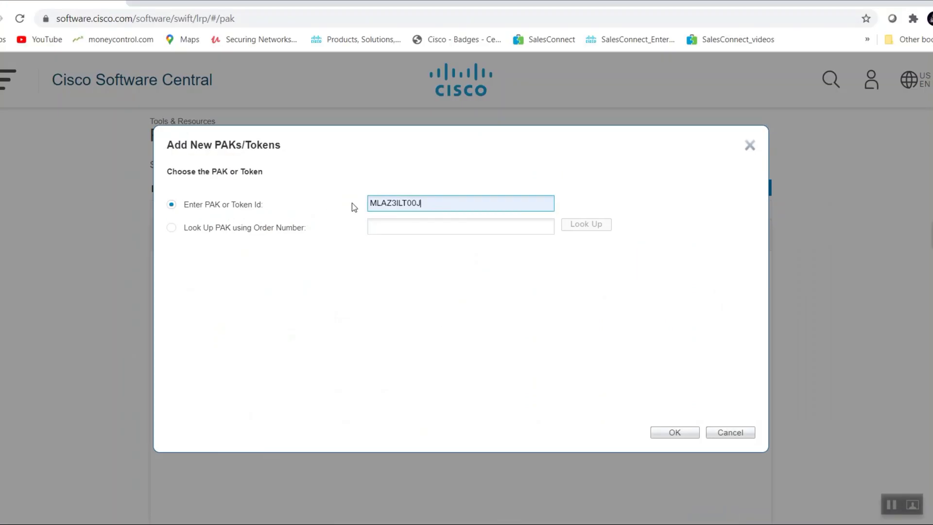
{"action": "left_click", "coordinate": [676, 434]}
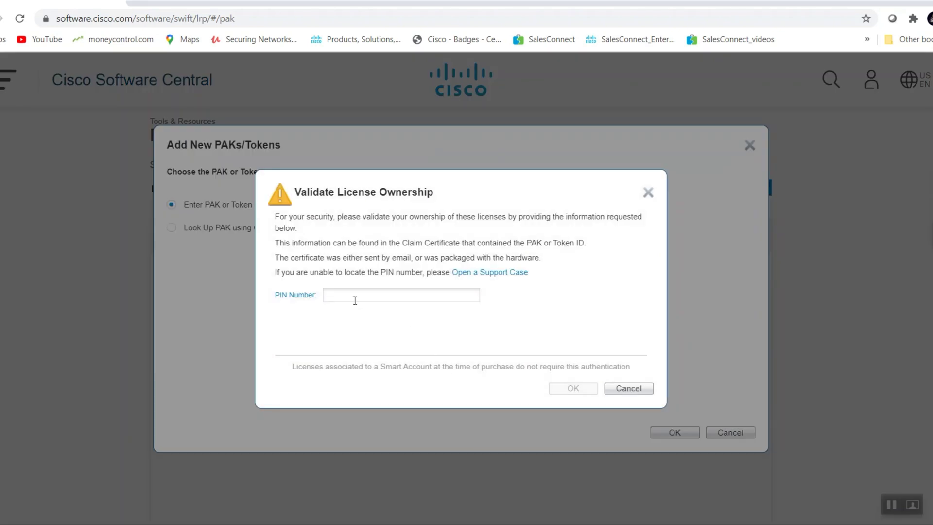
{"action": "left_click", "coordinate": [342, 294]}
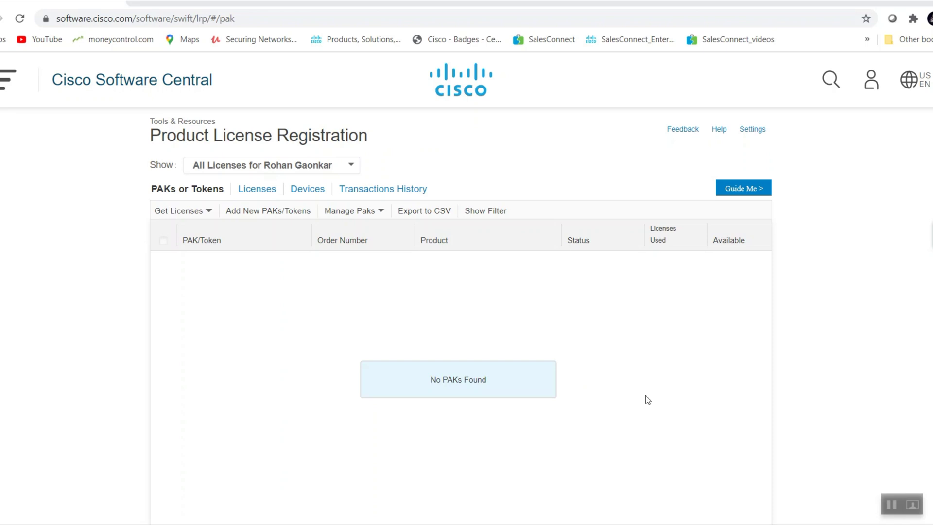
Open software.cisco.com in a new browser tab and go to Smart Software Licensing
{"action": "key", "text": "ctrl+t"}
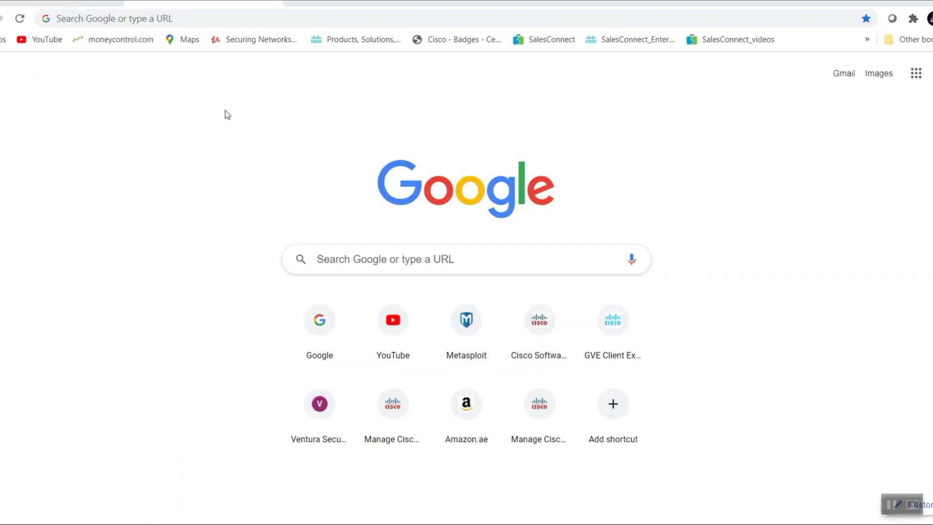
{"action": "left_click", "coordinate": [140, 20]}
{"action": "type", "text": "software.cisco.com"}
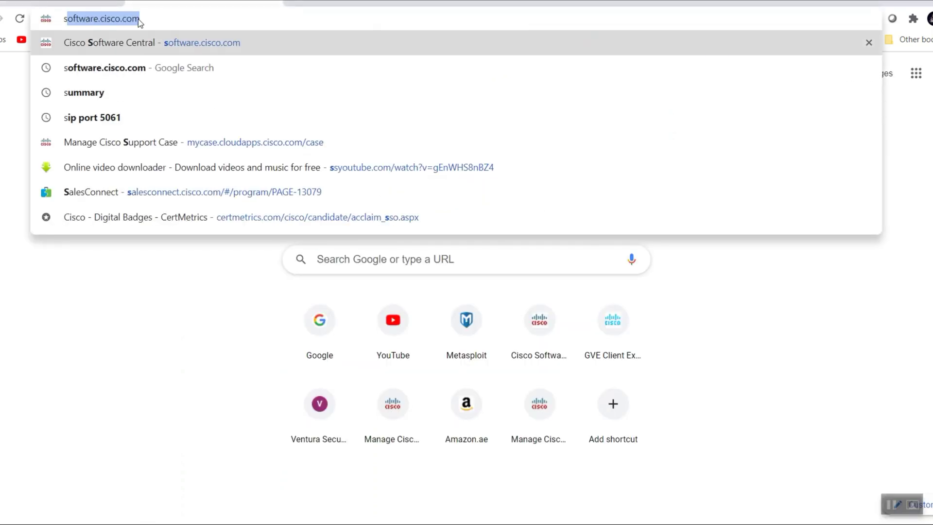
{"action": "key", "text": "Return"}
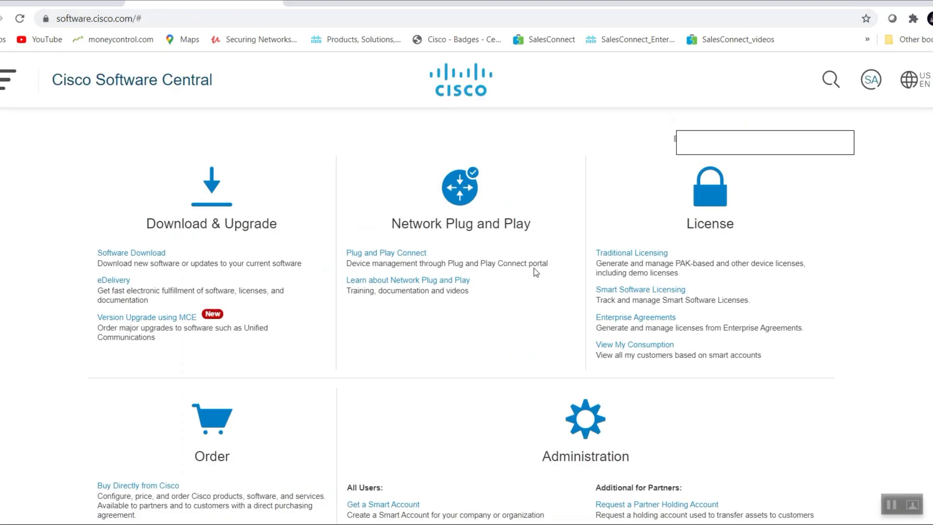
{"action": "left_click", "coordinate": [623, 289]}
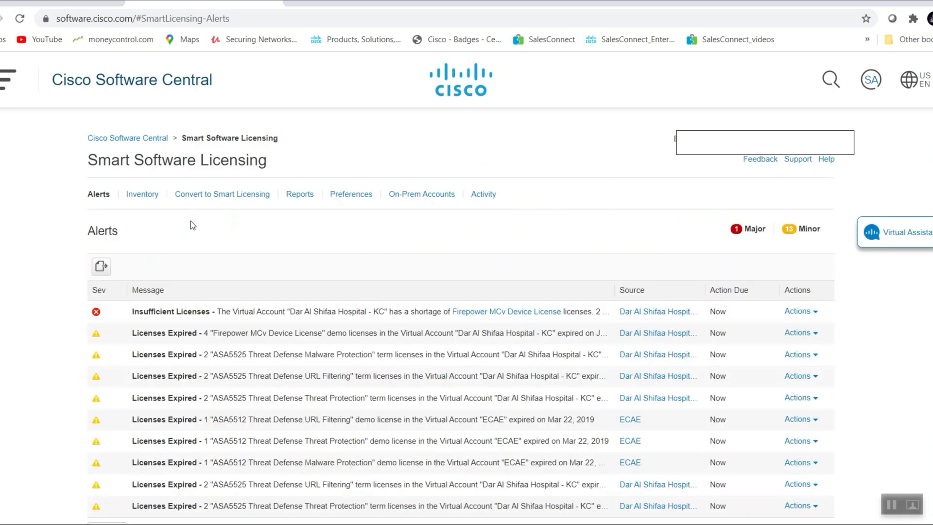
Open the Smart Software Licensing inventory and examine the virtual account's registration tokens, licenses and product instances
{"action": "left_click", "coordinate": [148, 200]}
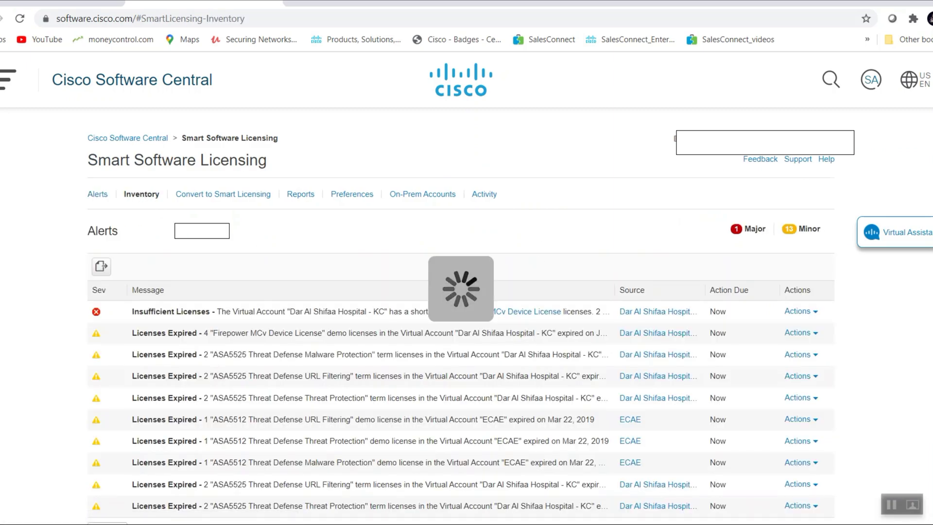
{"action": "scroll", "coordinate": [596, 238], "scroll_direction": "down", "scroll_amount": 3}
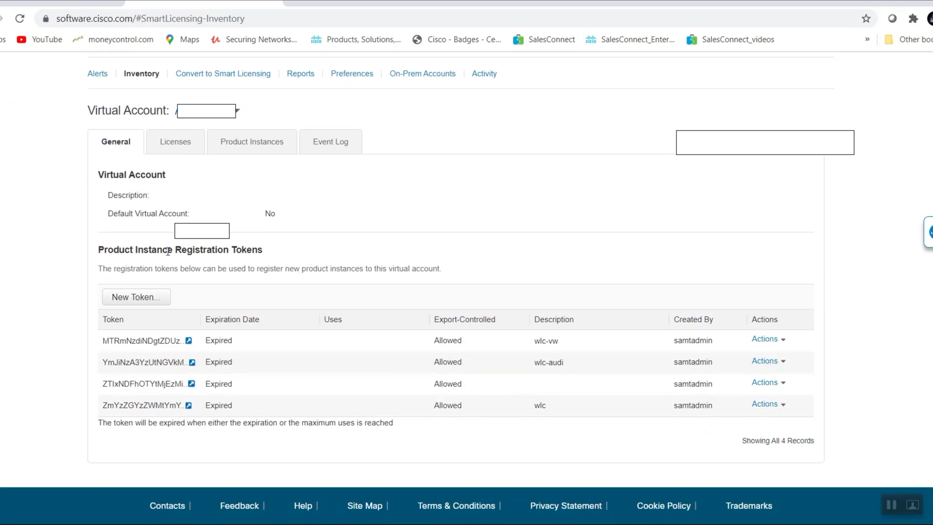
{"action": "left_click", "coordinate": [171, 145]}
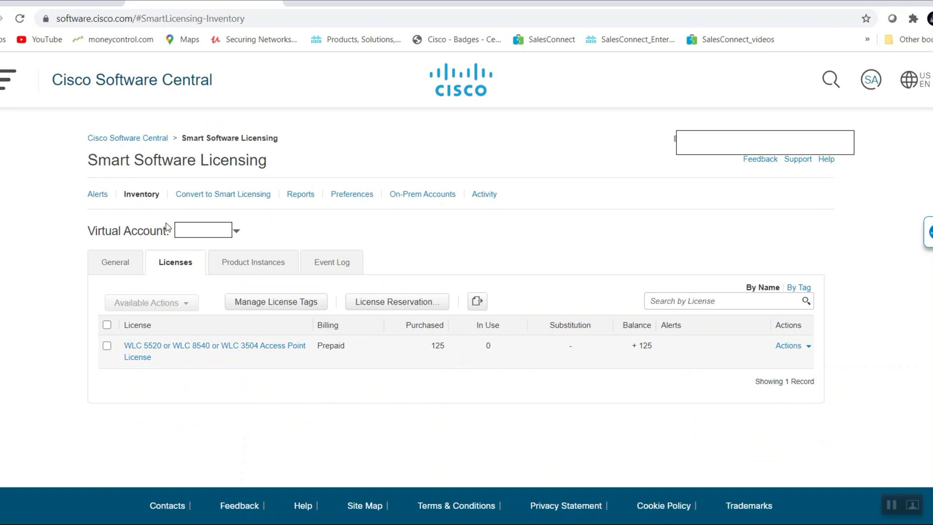
{"action": "left_click", "coordinate": [121, 263]}
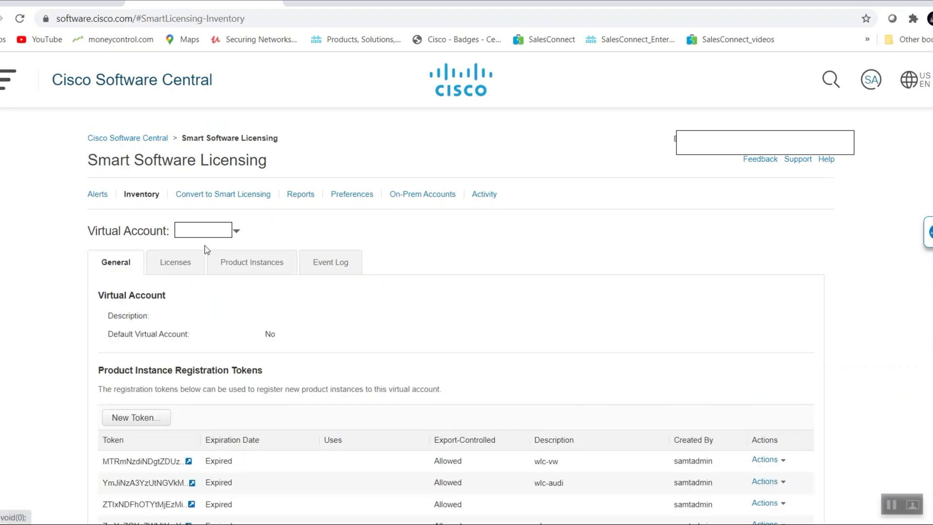
{"action": "left_click", "coordinate": [183, 263]}
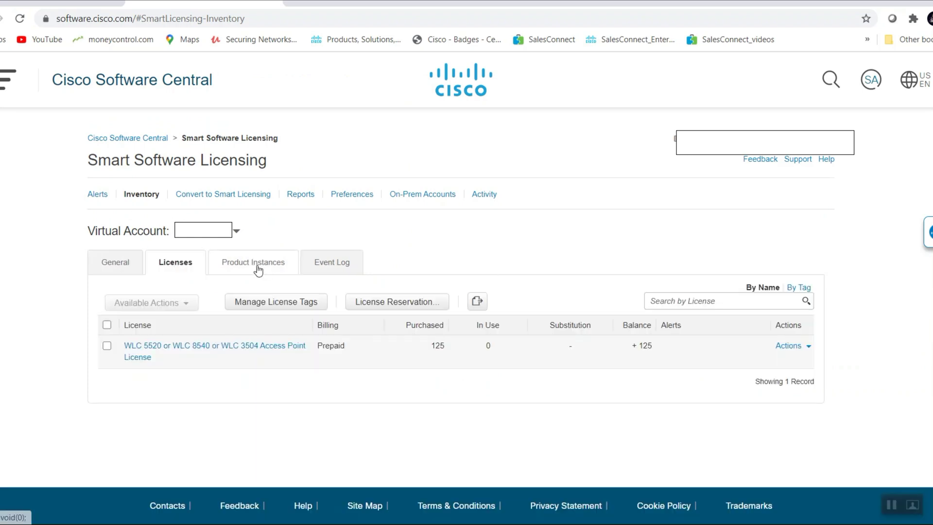
{"action": "left_click", "coordinate": [258, 269]}
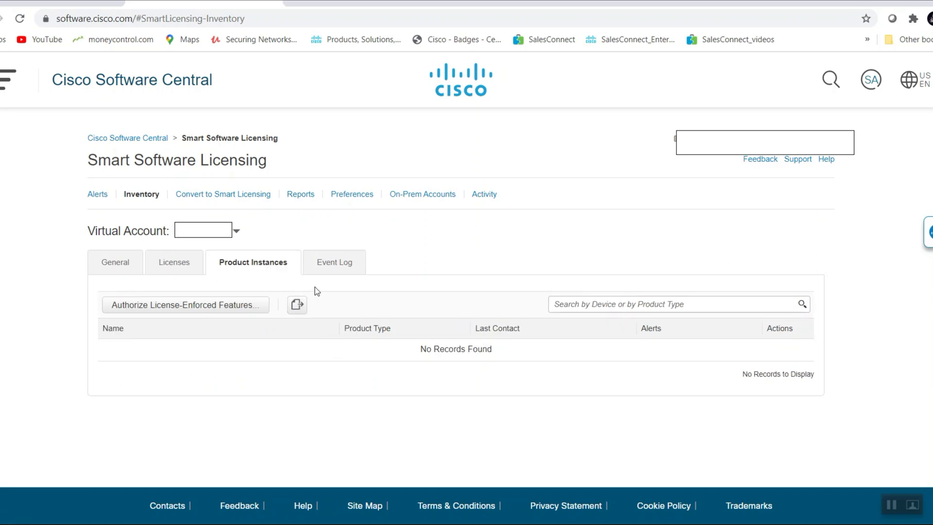
Switch the inventory to the DEFAULT virtual account and search its licenses page for "ise"
{"action": "left_click", "coordinate": [236, 231]}
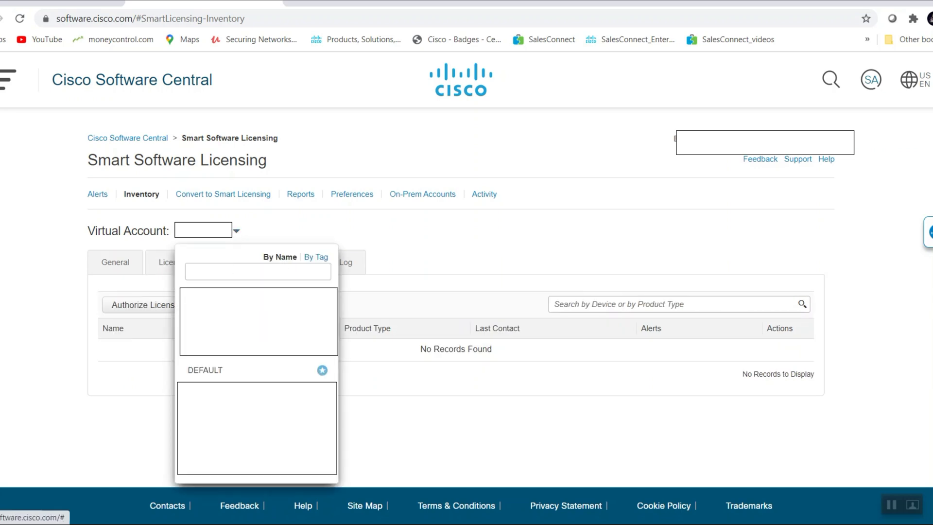
{"action": "left_click", "coordinate": [217, 371]}
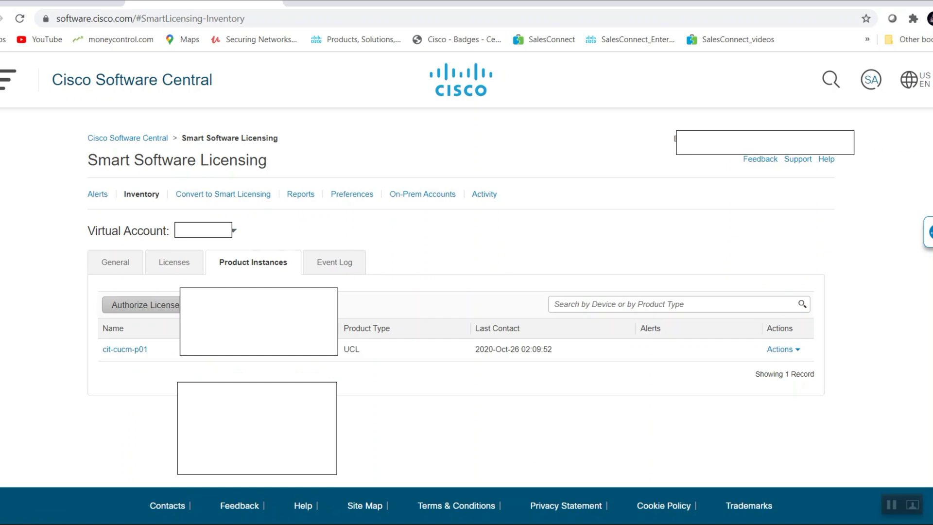
{"action": "left_click", "coordinate": [168, 267]}
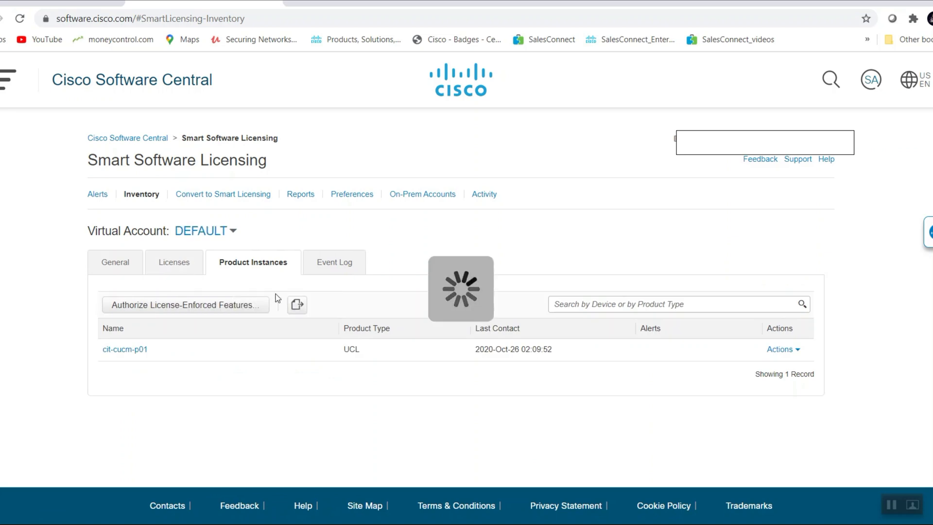
{"action": "key", "text": "ctrl+f"}
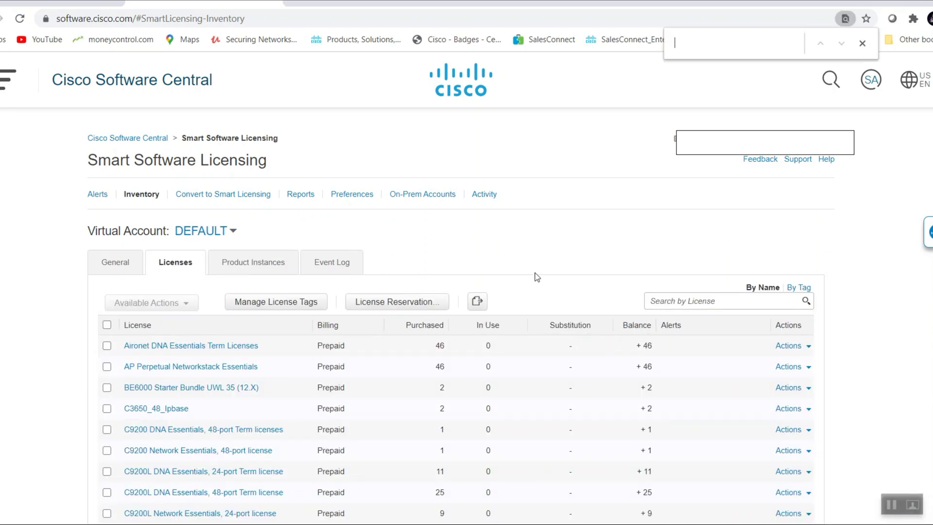
{"action": "type", "text": "ise"}
{"action": "key", "text": "BackSpace"}
{"action": "key", "text": "BackSpace"}
{"action": "key", "text": "BackSpace"}
Open Convert to Smart Licensing and examine the list of PAKs available for conversion
{"action": "left_click", "coordinate": [221, 194]}
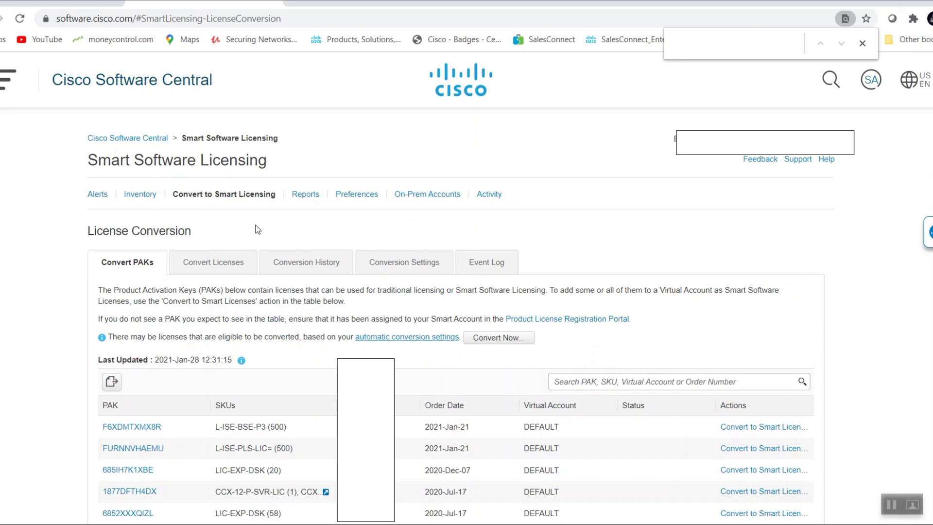
{"action": "scroll", "coordinate": [466, 291], "scroll_direction": "down", "scroll_amount": 3}
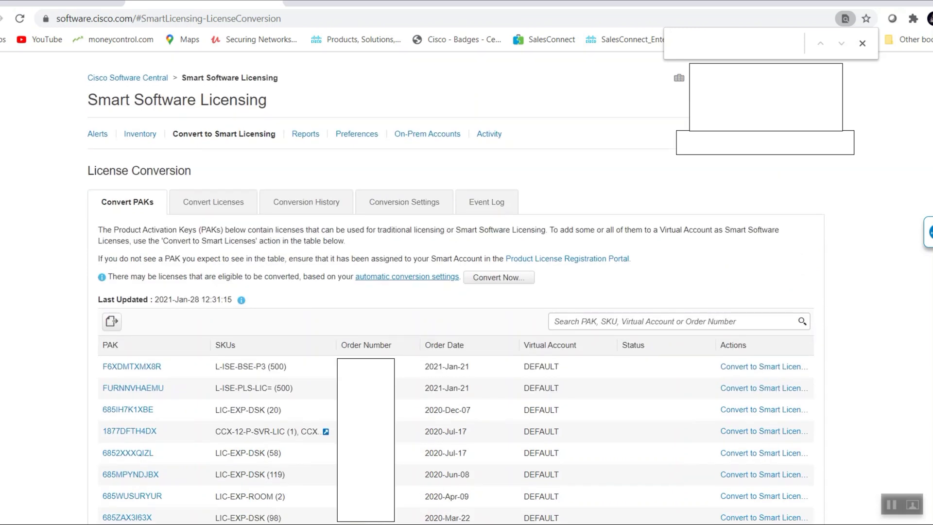
{"action": "scroll", "coordinate": [466, 292], "scroll_direction": "down", "scroll_amount": 1}
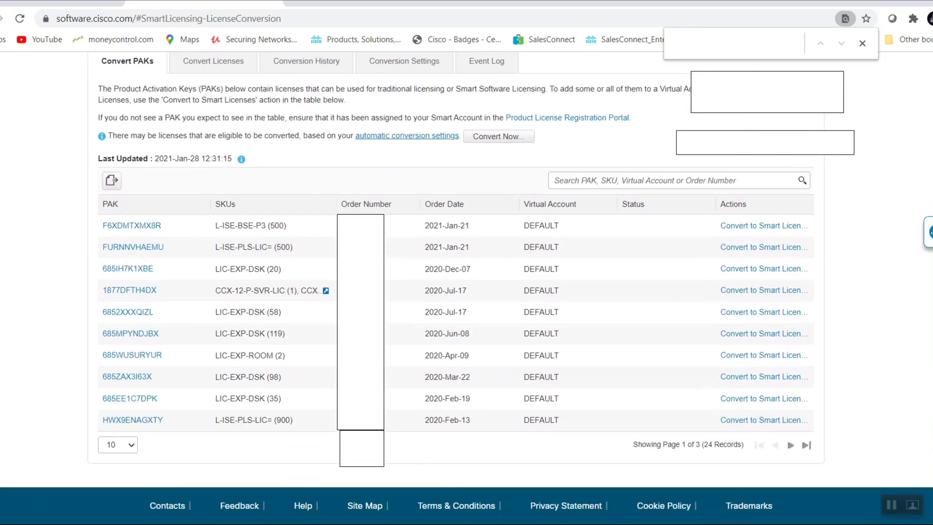
Show 200 PAKs per page to examine the full list, and look over the devices listed under Convert Licenses
{"action": "left_click", "coordinate": [117, 445]}
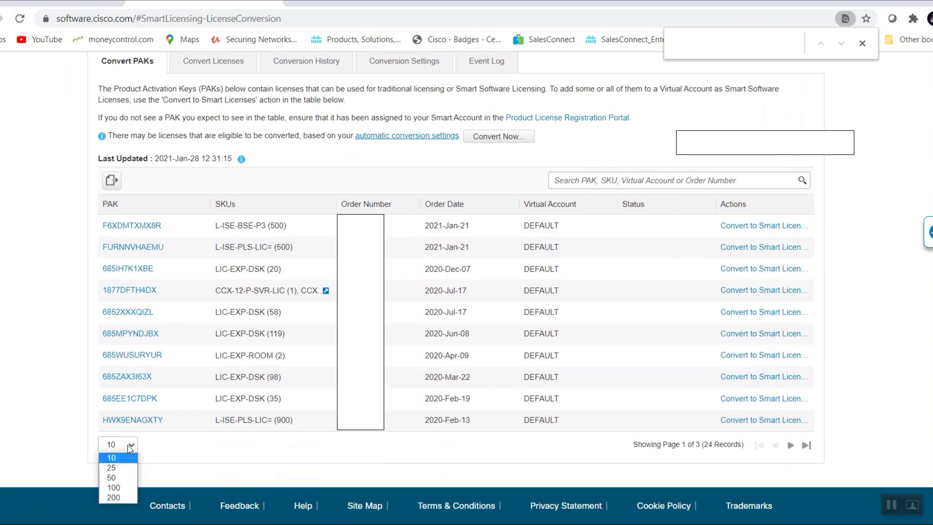
{"action": "left_click", "coordinate": [114, 496]}
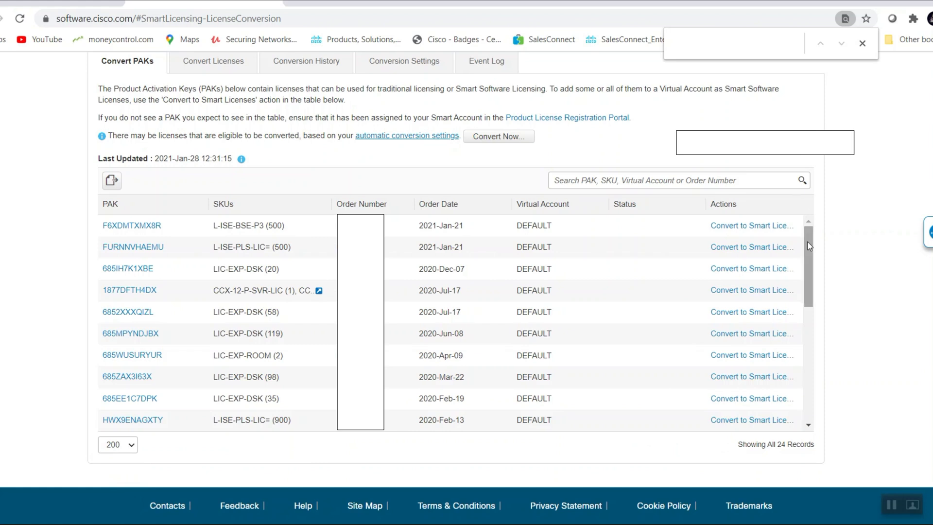
{"action": "left_click_drag", "start_coordinate": [810, 246], "coordinate": [779, 154]}
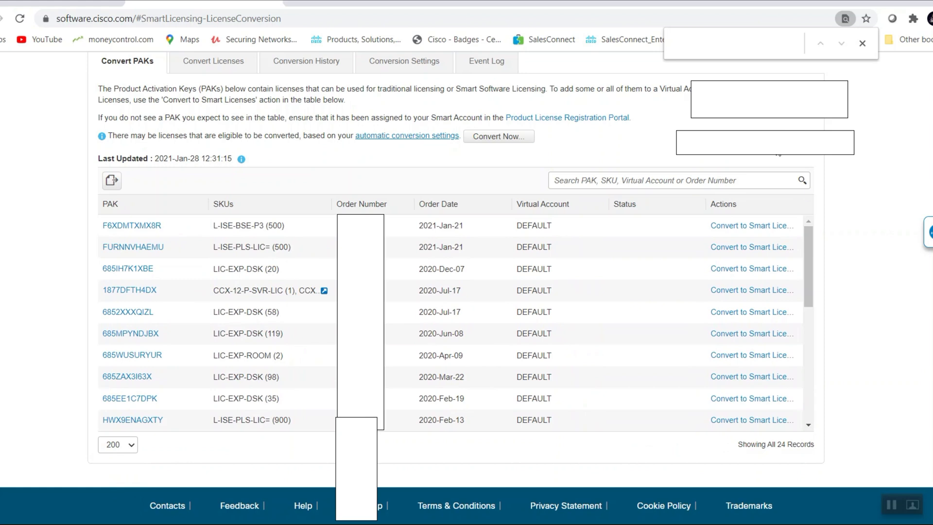
{"action": "scroll", "coordinate": [728, 146], "scroll_direction": "up", "scroll_amount": 4}
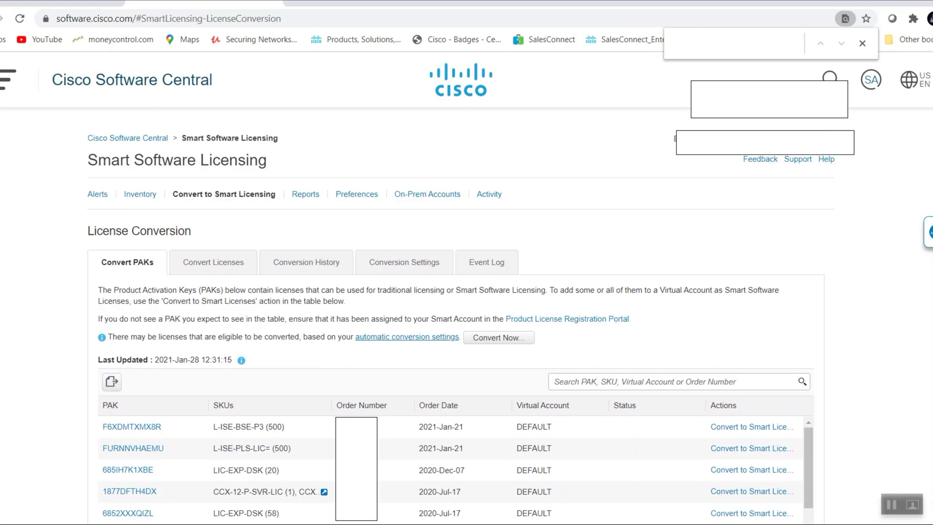
{"action": "left_click", "coordinate": [210, 260]}
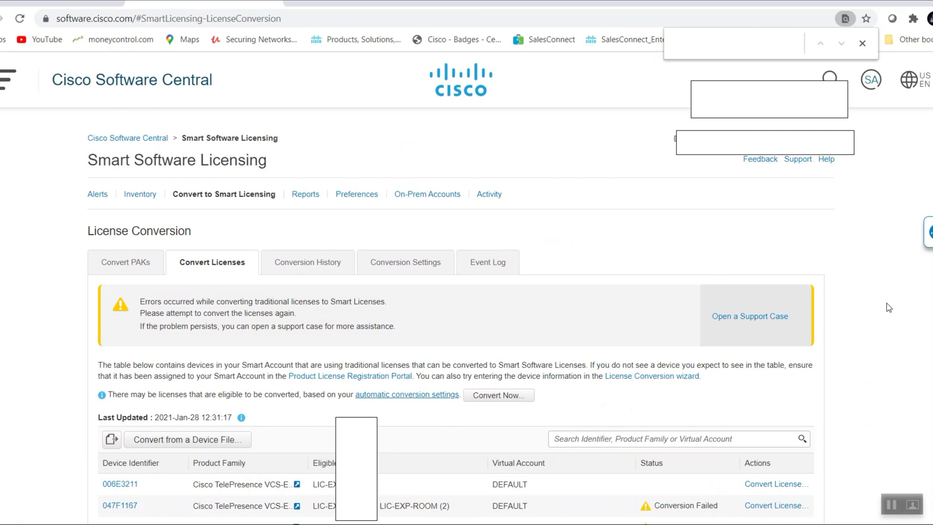
{"action": "left_click", "coordinate": [130, 261]}
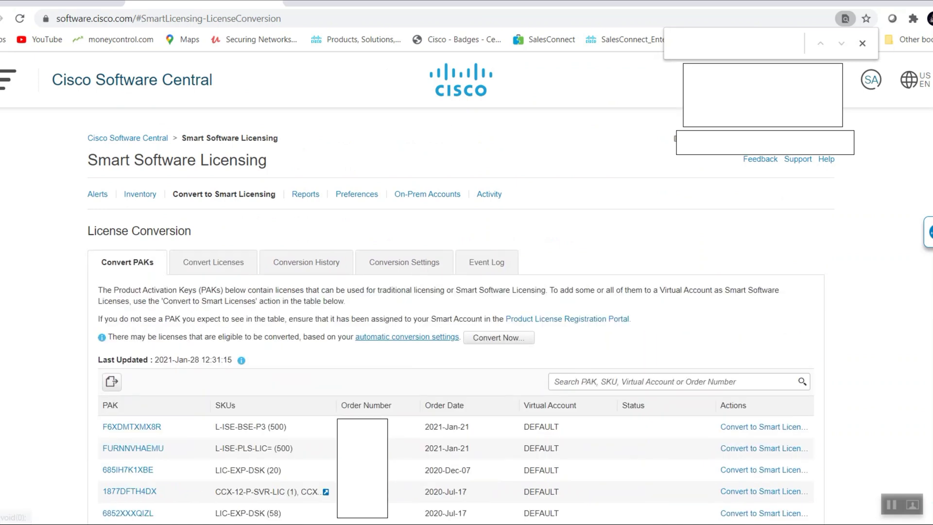
Filter the Convert PAKs list by the order number to find the order's ISE licenses
{"action": "scroll", "coordinate": [455, 315], "scroll_direction": "down", "scroll_amount": 3}
{"action": "scroll", "coordinate": [456, 316], "scroll_direction": "down", "scroll_amount": 1}
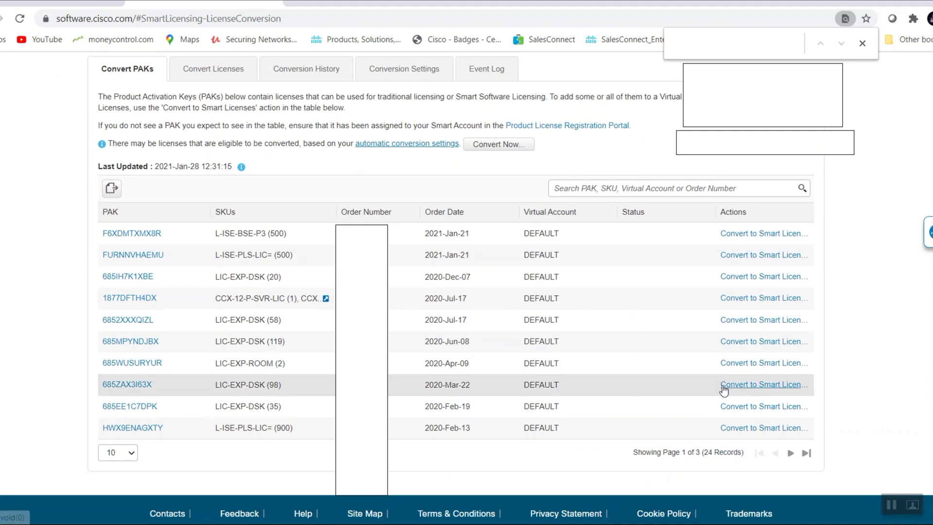
{"action": "left_click", "coordinate": [600, 185]}
{"action": "key", "text": "ctrl+v"}
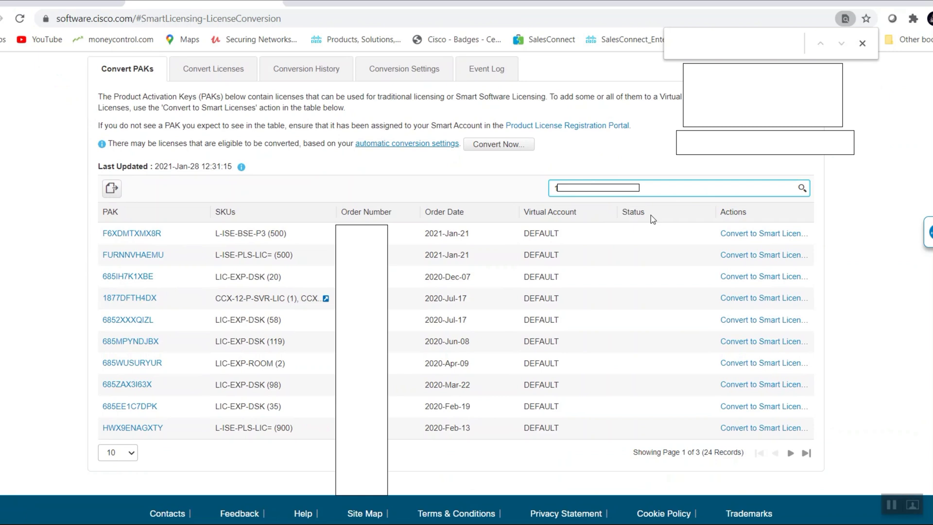
{"action": "key", "text": "Return"}
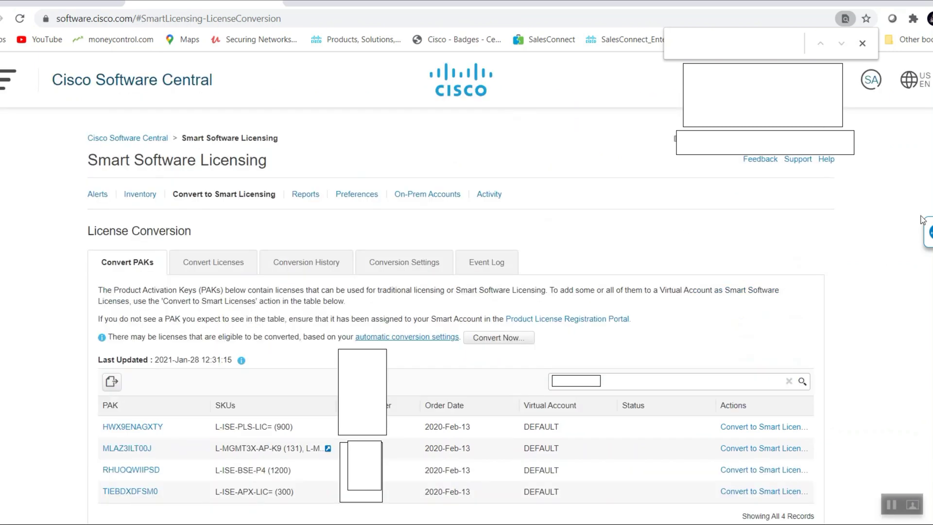
{"action": "scroll", "coordinate": [457, 427], "scroll_direction": "down", "scroll_amount": 2}
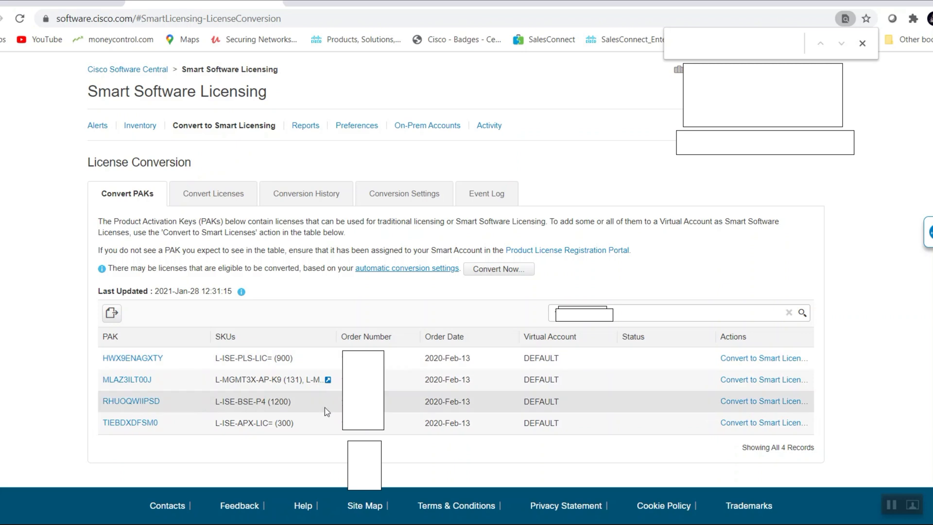
Convert all 1200 ISE Base Session Licenses (L-ISE-BSE-P4) to Smart Software Licenses in the DEFAULT virtual account
{"action": "left_click", "coordinate": [769, 405]}
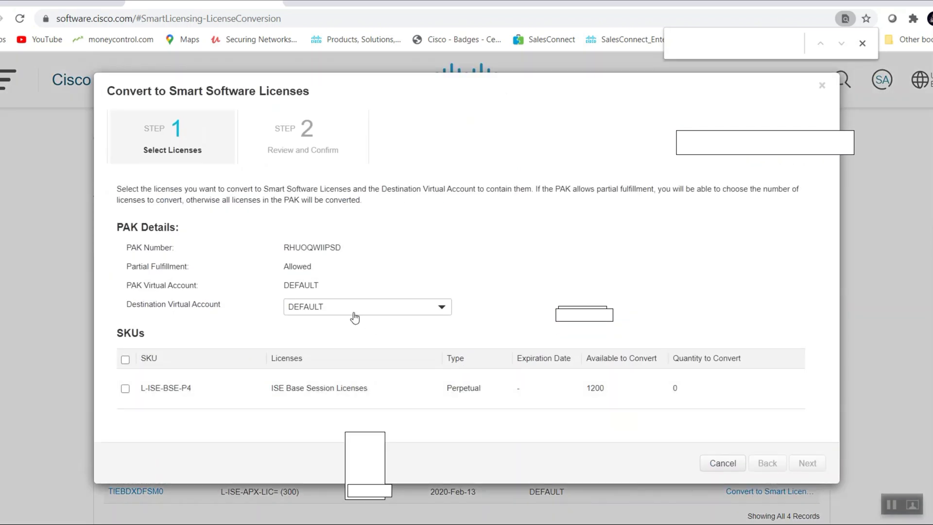
{"action": "left_click", "coordinate": [125, 388]}
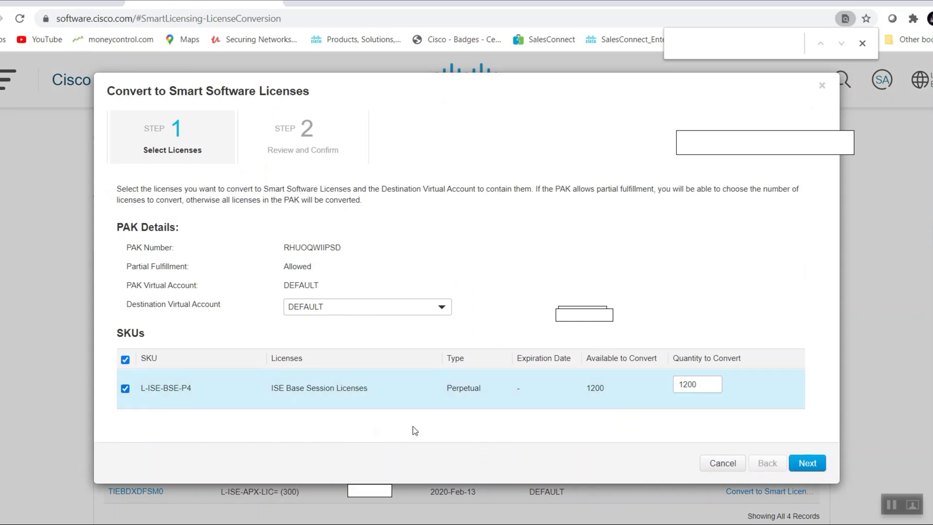
{"action": "left_click", "coordinate": [808, 463]}
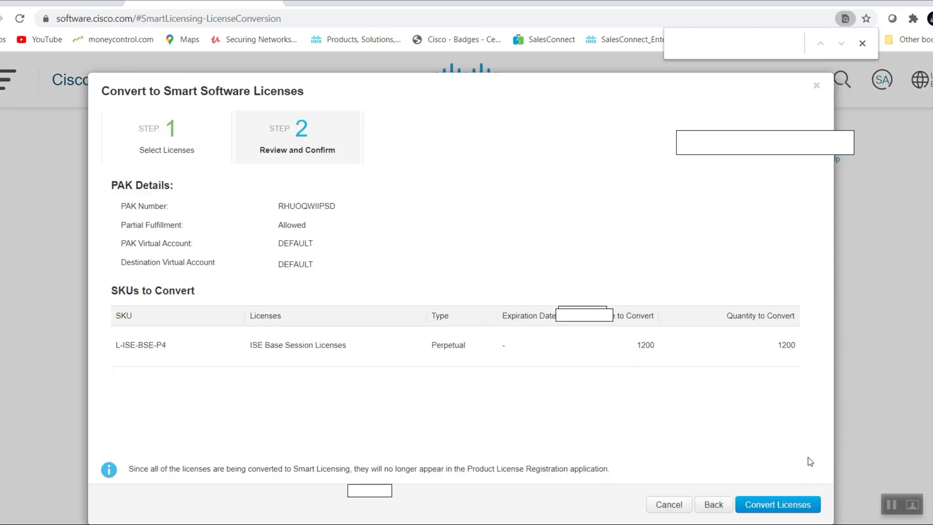
{"action": "left_click", "coordinate": [772, 509]}
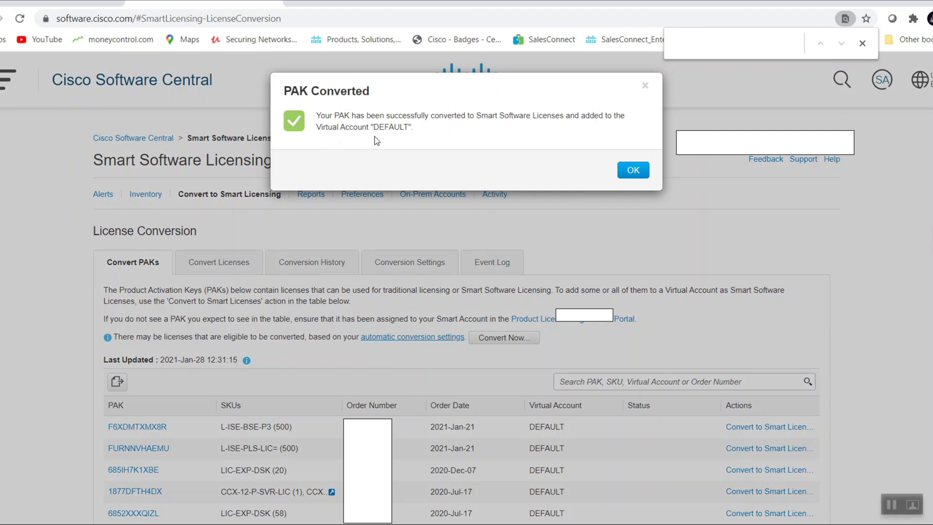
{"action": "left_click", "coordinate": [632, 168]}
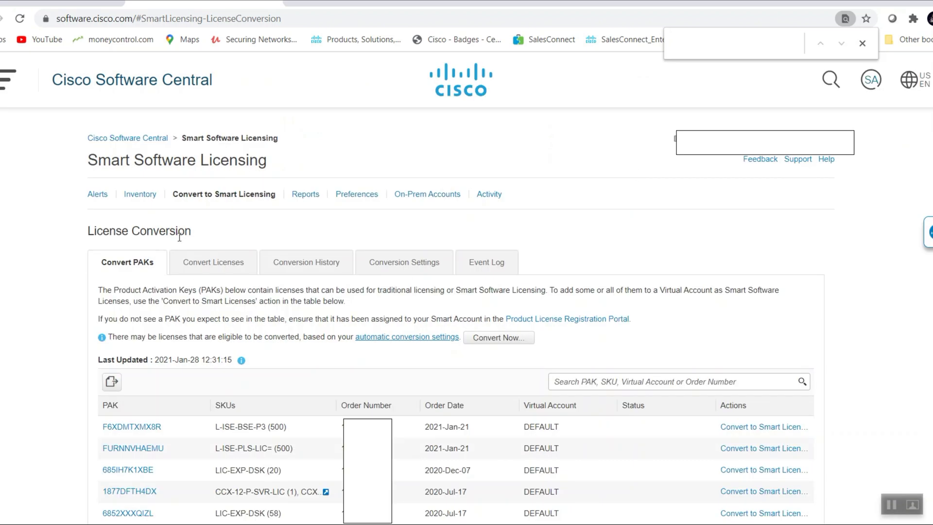
Open the DEFAULT virtual account's licenses in the inventory, search the page for "ise" and show 200 licenses per page
{"action": "left_click", "coordinate": [140, 194]}
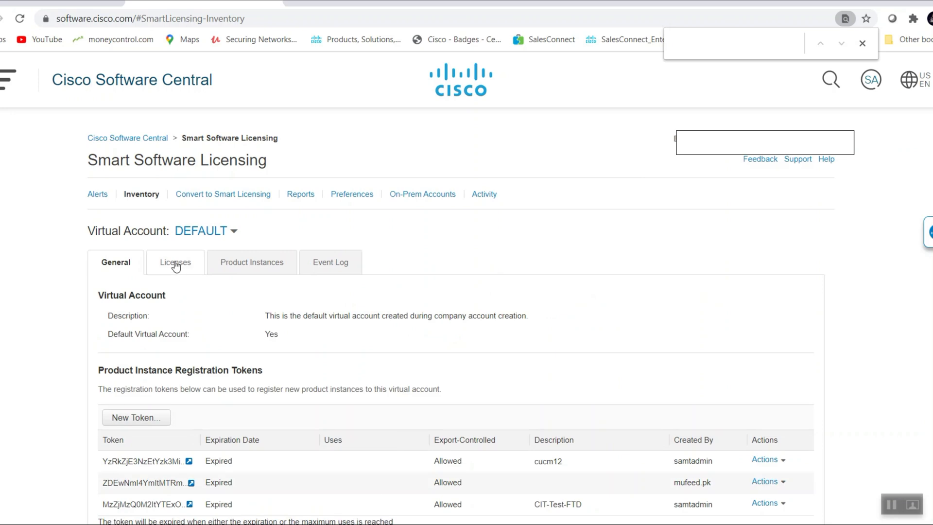
{"action": "left_click", "coordinate": [176, 263]}
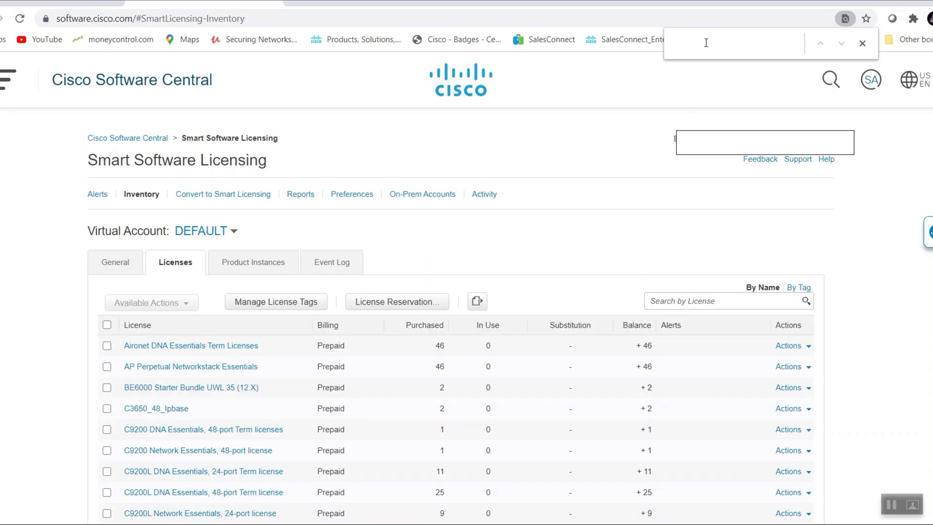
{"action": "type", "text": "ise"}
{"action": "scroll", "coordinate": [839, 224], "scroll_direction": "down", "scroll_amount": 3}
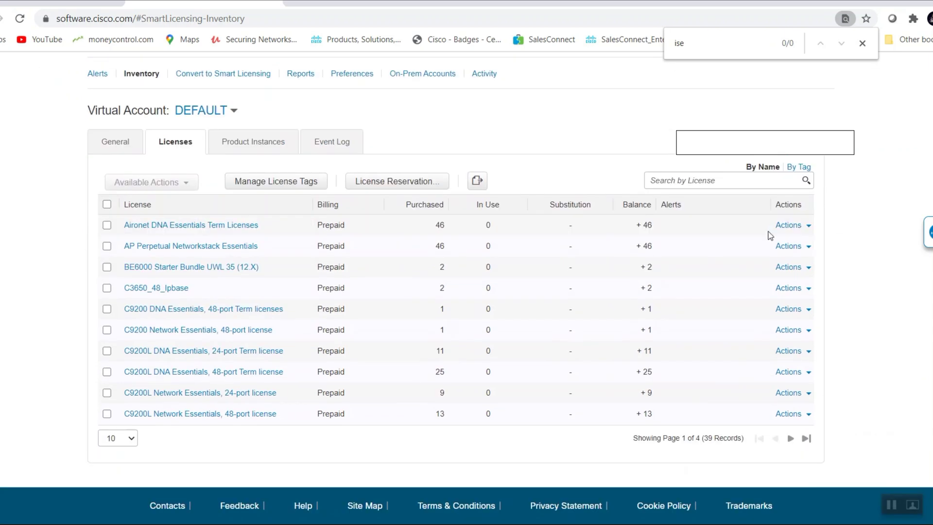
{"action": "left_click", "coordinate": [131, 434]}
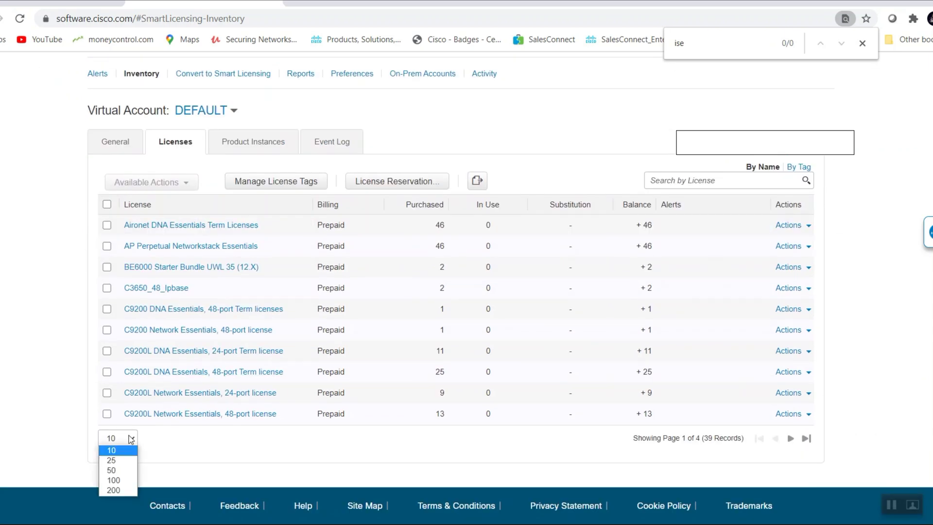
{"action": "left_click", "coordinate": [115, 490]}
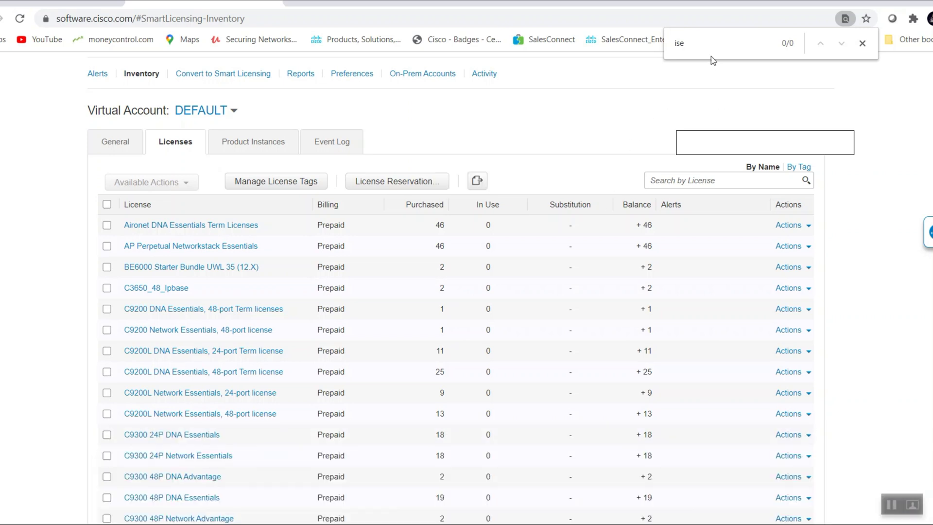
Repeat the page search for "ise" on the full license list and check the ISE Base Session Licenses entry
{"action": "key", "text": "BackSpace"}
{"action": "key", "text": "BackSpace"}
{"action": "key", "text": "BackSpace"}
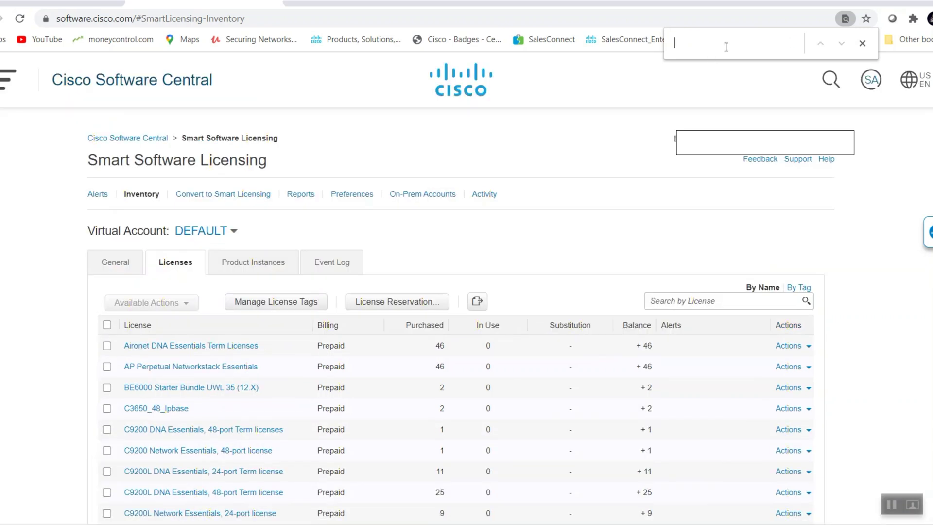
{"action": "type", "text": "ise"}
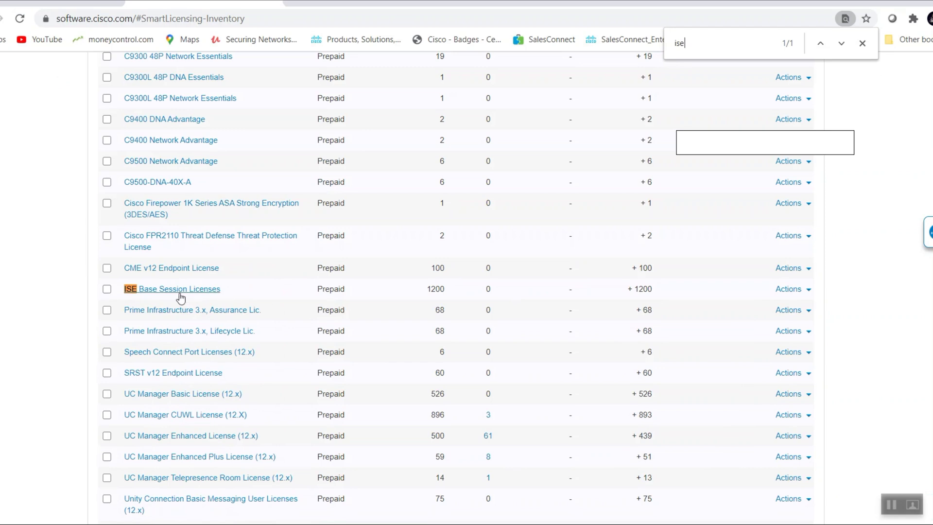
{"action": "scroll", "coordinate": [889, 301], "scroll_direction": "up", "scroll_amount": 10}
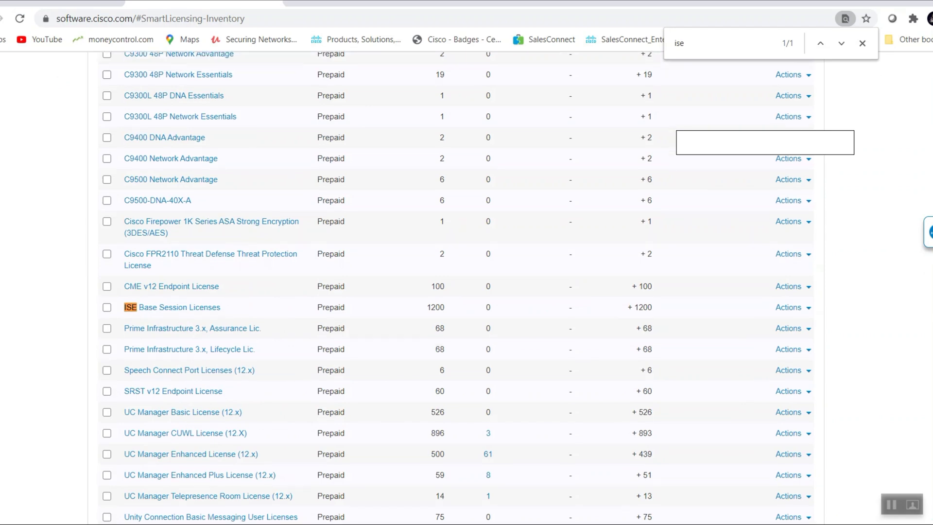
{"action": "scroll", "coordinate": [197, 175], "scroll_direction": "up", "scroll_amount": 3}
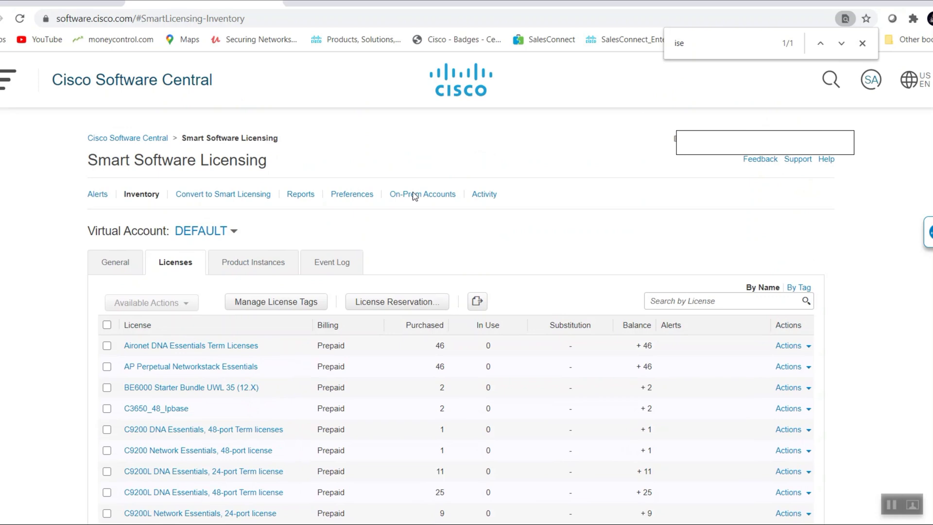
Return to Convert to Smart Licensing and filter the PAK list by the same order number
{"action": "left_click", "coordinate": [198, 197]}
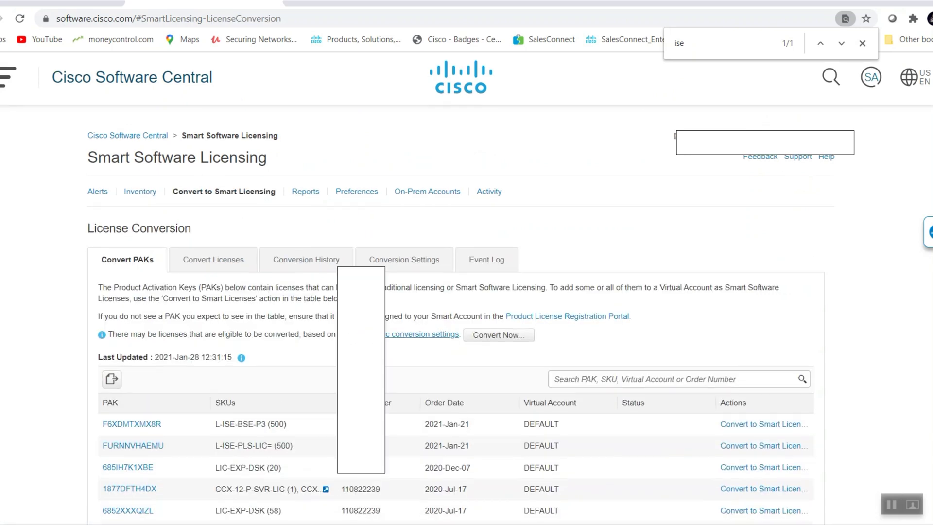
{"action": "scroll", "coordinate": [828, 368], "scroll_direction": "down", "scroll_amount": 3}
{"action": "left_click", "coordinate": [608, 231]}
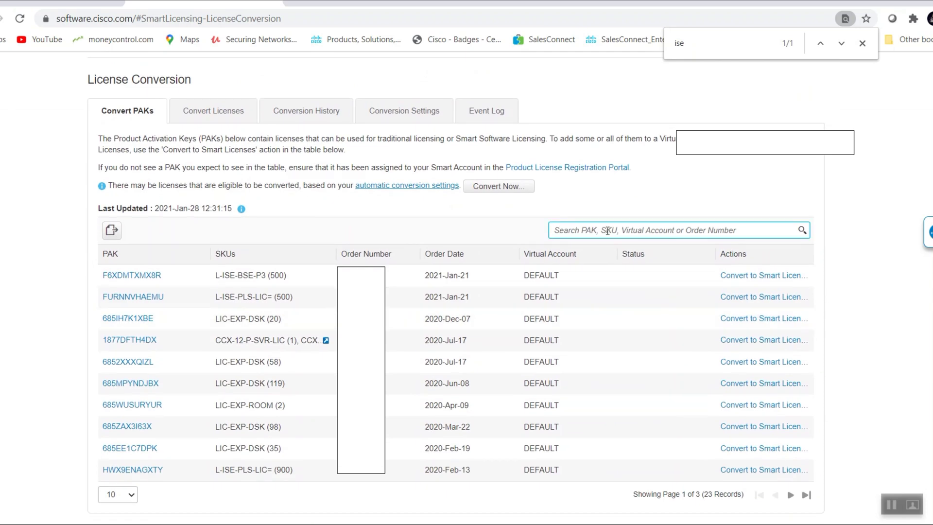
{"action": "key", "text": "Return"}
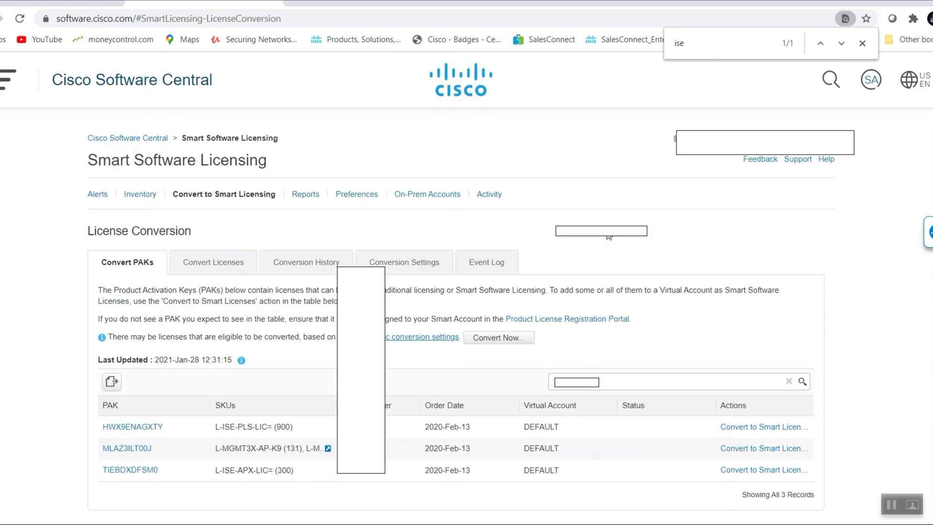
Convert all 900 ISE Plus licenses (L-ISE-PLS-LIC=) to Smart Software Licenses in the DEFAULT virtual account
{"action": "left_click", "coordinate": [130, 428]}
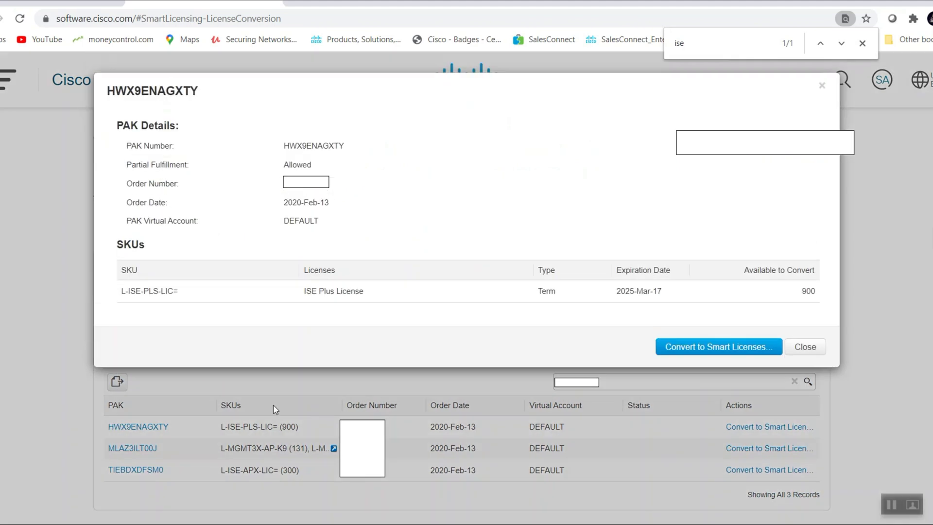
{"action": "left_click", "coordinate": [726, 345]}
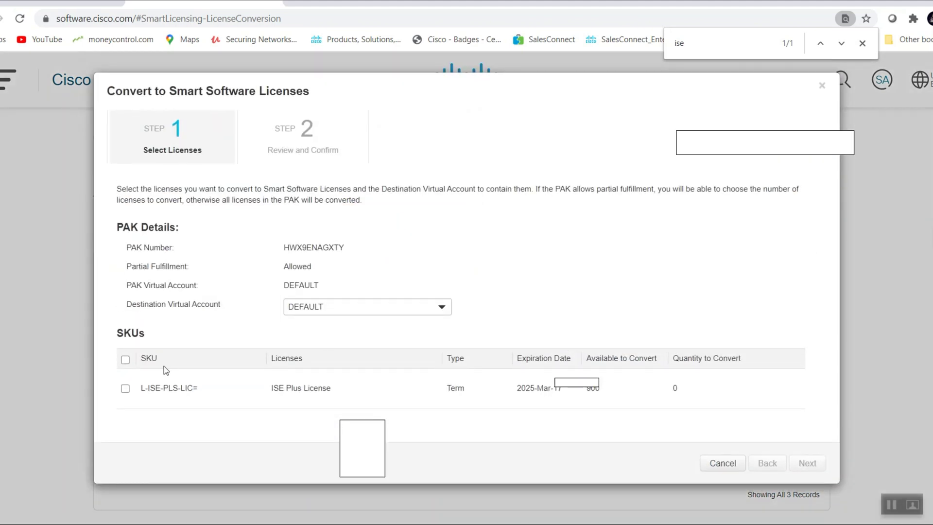
{"action": "left_click", "coordinate": [125, 389]}
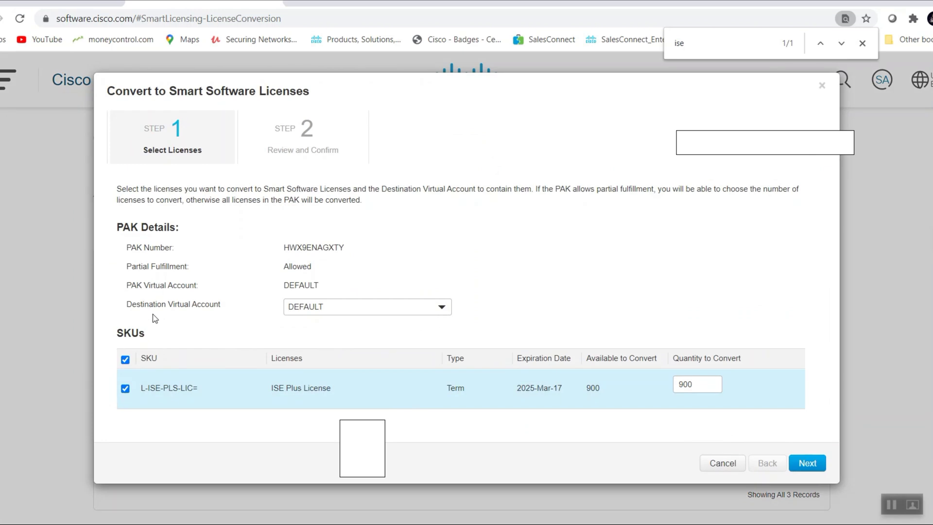
{"action": "left_click", "coordinate": [807, 463]}
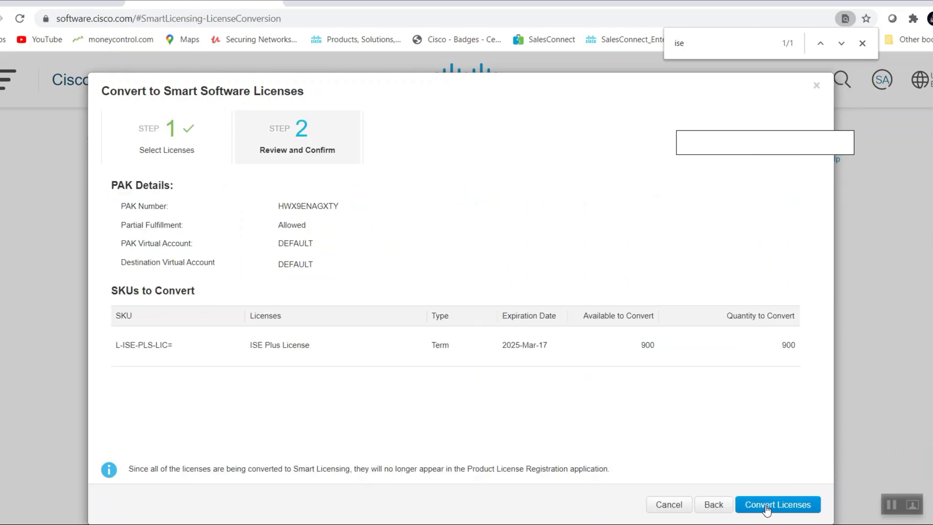
{"action": "left_click", "coordinate": [768, 508]}
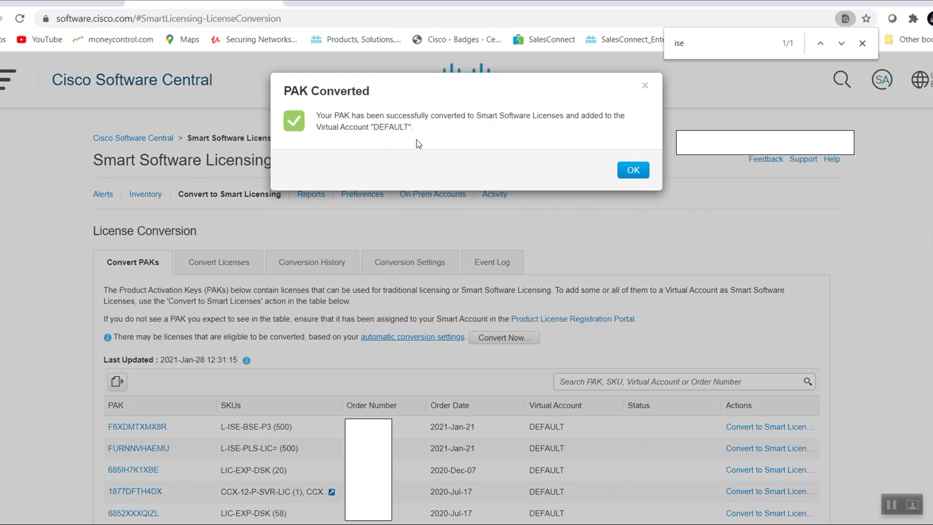
{"action": "left_click", "coordinate": [631, 170]}
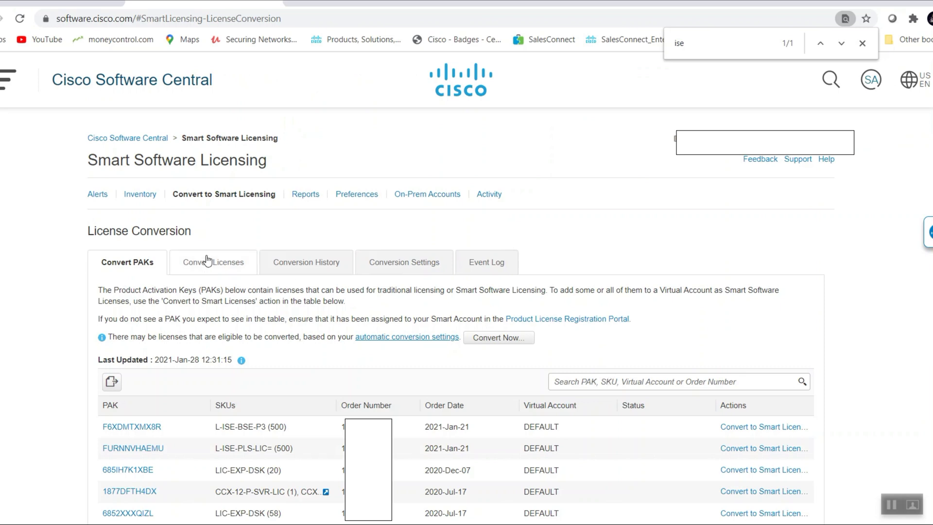
Filter the PAK list by the order number again to list the order's PAKs still left to convert
{"action": "left_click", "coordinate": [603, 382]}
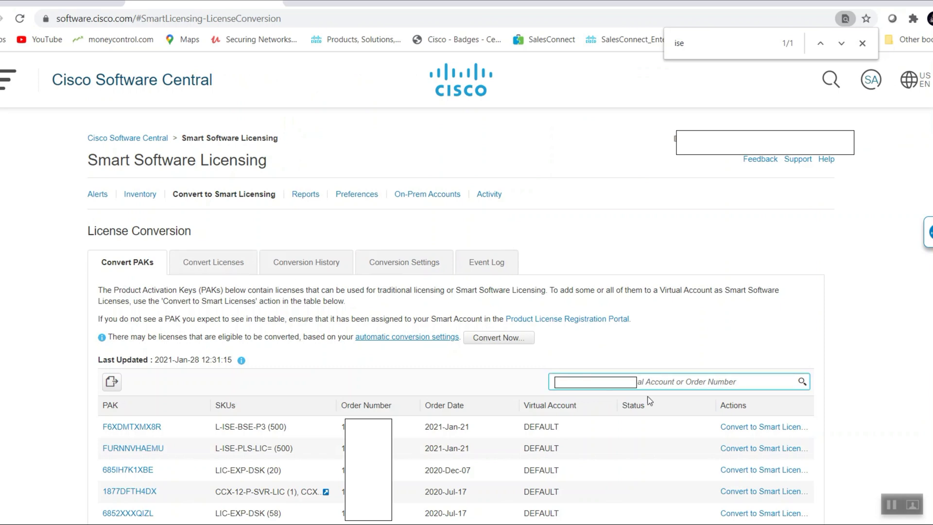
{"action": "key", "text": "ctrl+v"}
{"action": "key", "text": "Return"}
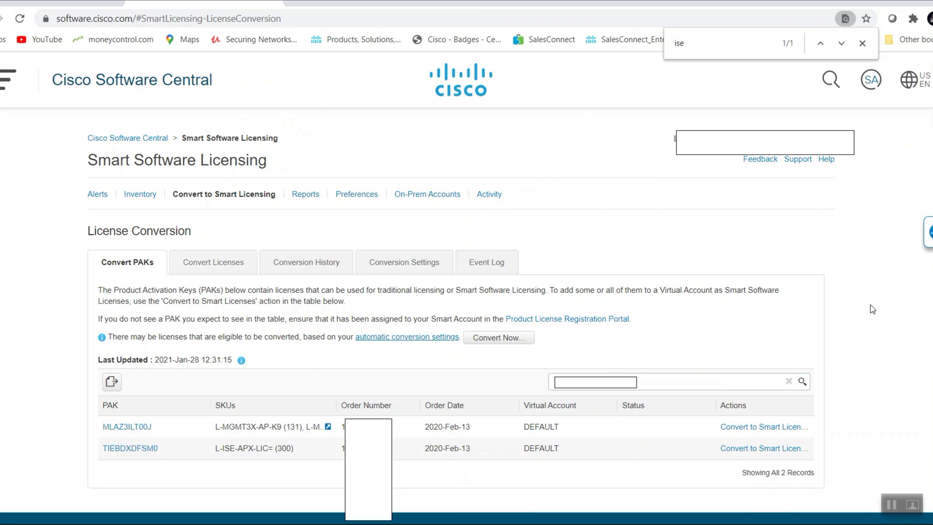
Check the details of the order's L-MGMT3X PAK and convert all 300 ISE Apex licenses (L-ISE-APX-LIC=) to Smart Software Licenses in the DEFAULT virtual account
{"action": "left_click", "coordinate": [124, 427]}
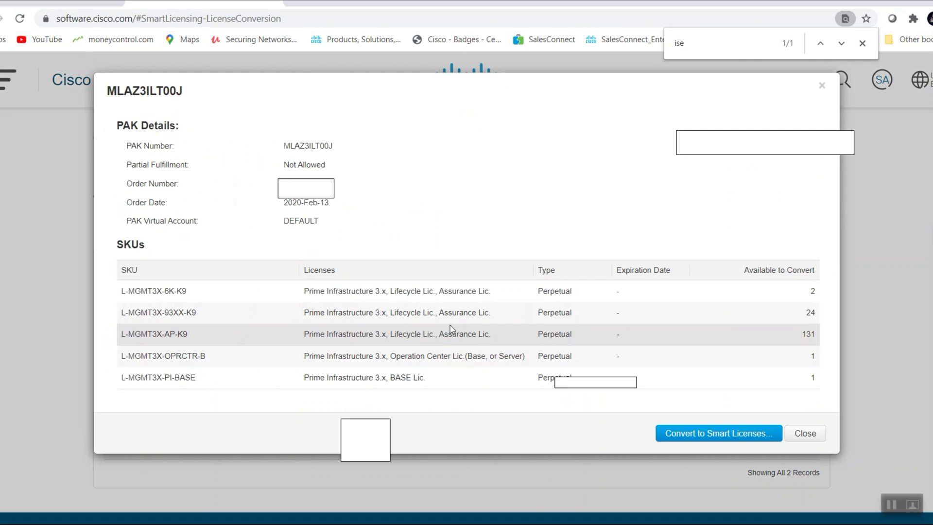
{"action": "left_click", "coordinate": [805, 432]}
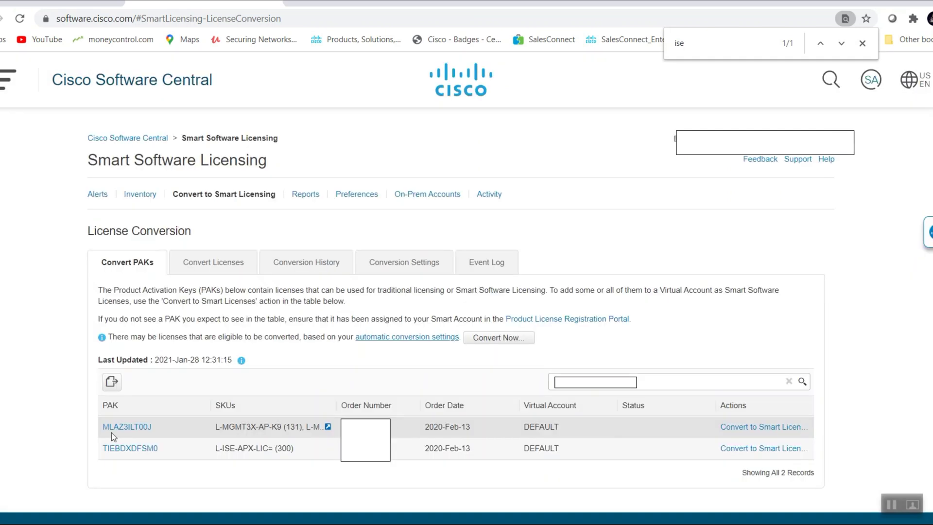
{"action": "left_click", "coordinate": [124, 447]}
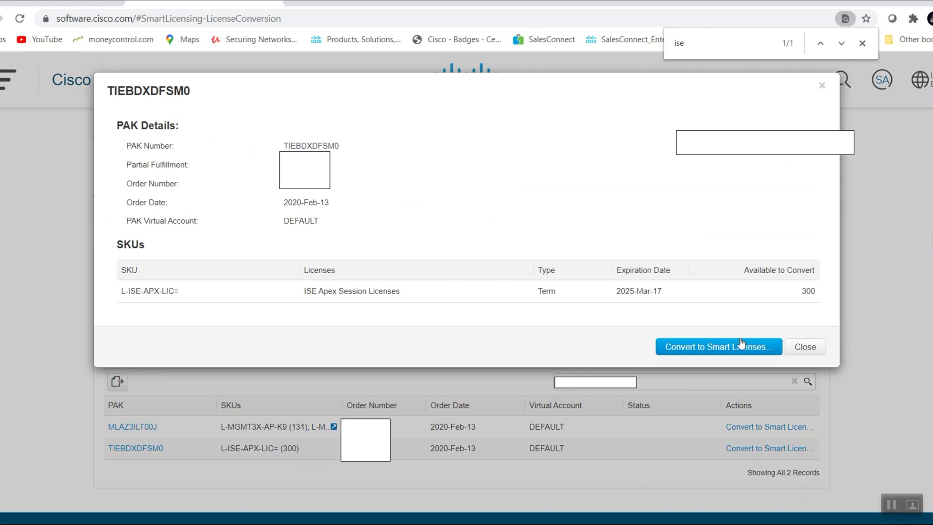
{"action": "left_click", "coordinate": [741, 346]}
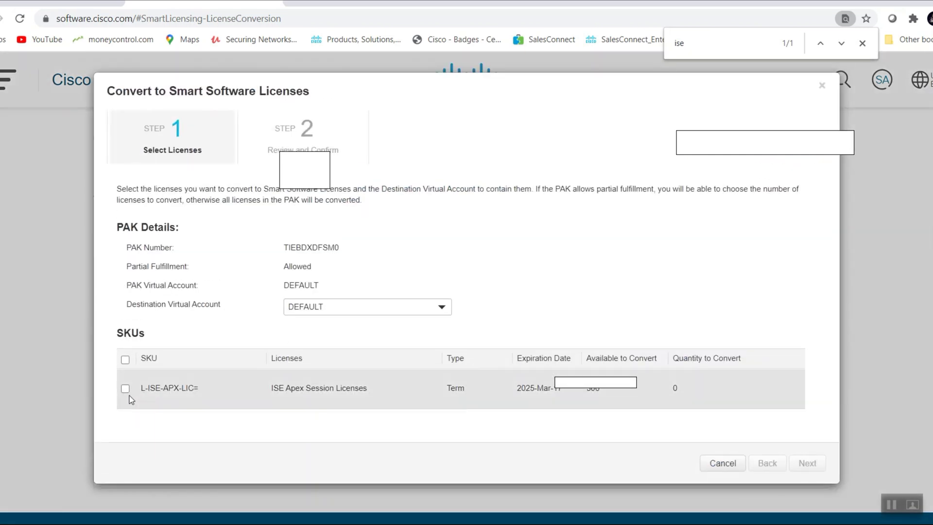
{"action": "left_click", "coordinate": [125, 389]}
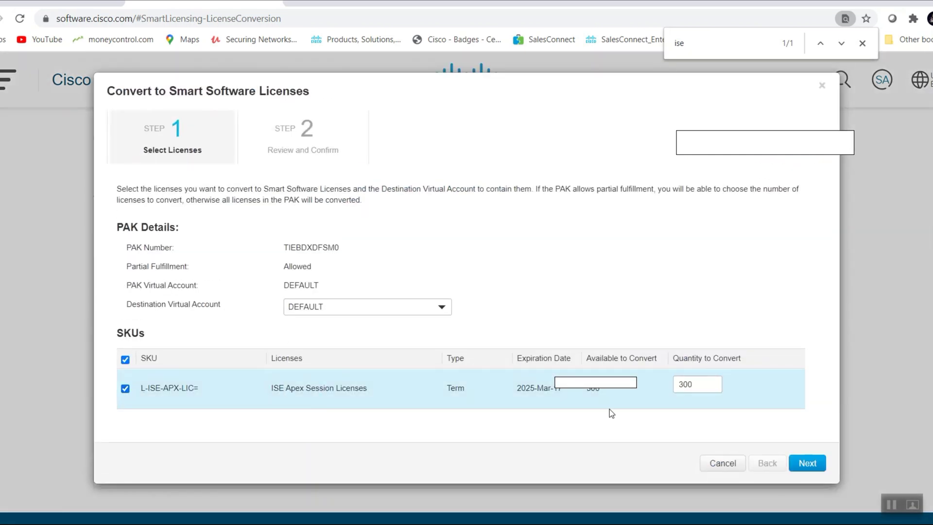
{"action": "left_click", "coordinate": [807, 463]}
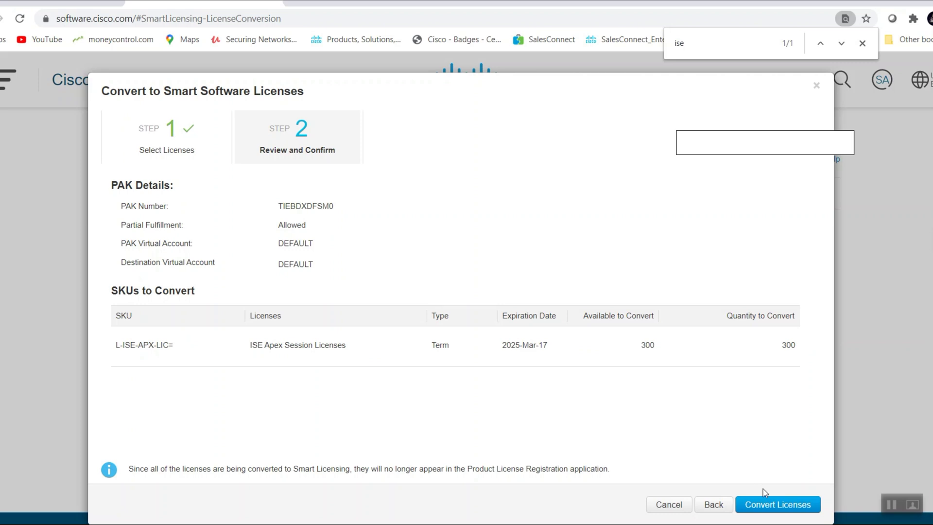
{"action": "left_click", "coordinate": [767, 505]}
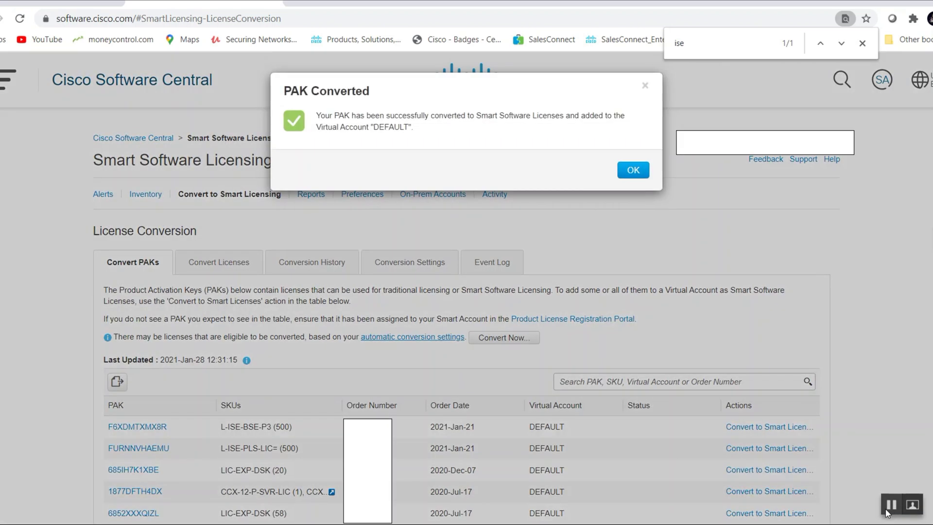
{"action": "left_click", "coordinate": [633, 171]}
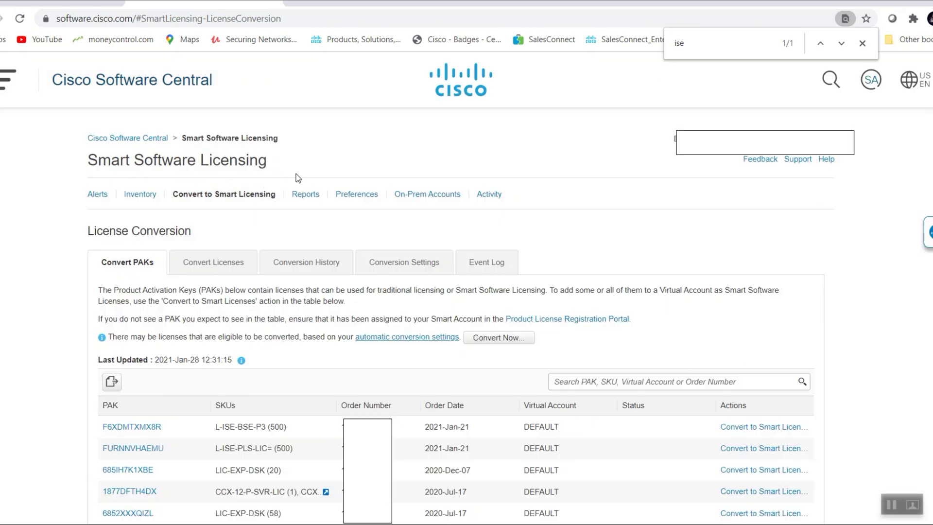
Open the DEFAULT virtual account's license inventory and show 200 records per page
{"action": "left_click", "coordinate": [140, 194]}
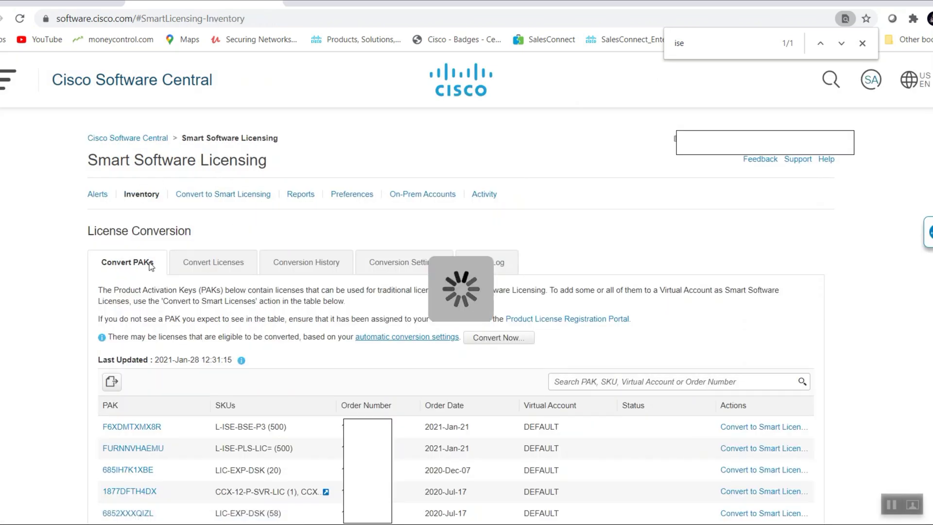
{"action": "left_click", "coordinate": [178, 262]}
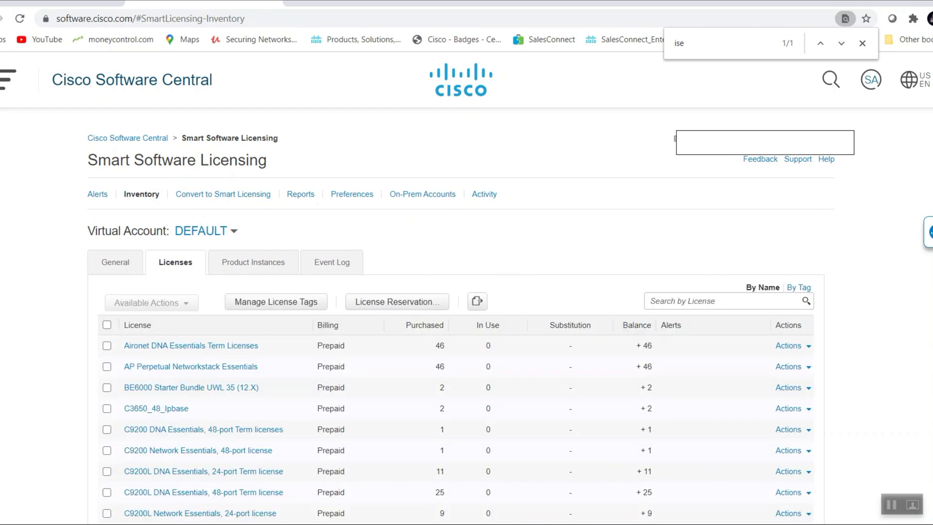
{"action": "scroll", "coordinate": [467, 341], "scroll_direction": "down", "scroll_amount": 2}
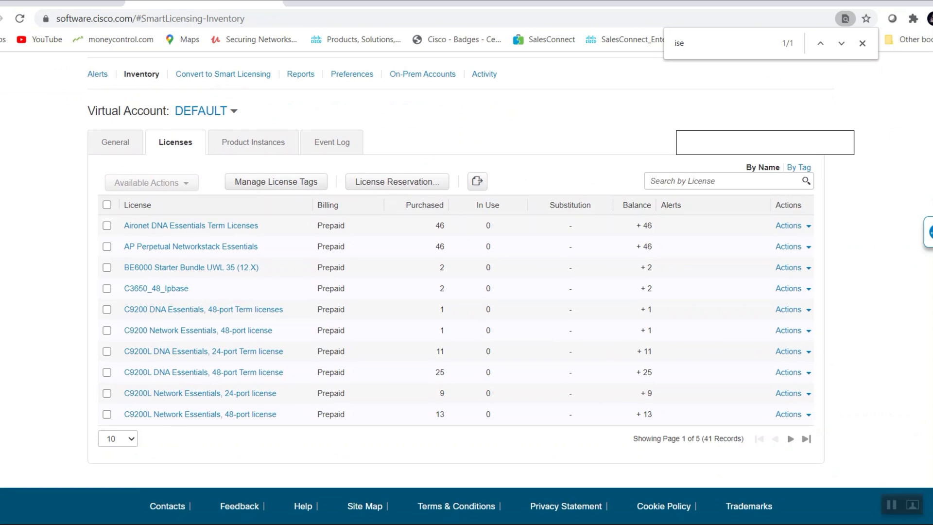
{"action": "left_click", "coordinate": [129, 438]}
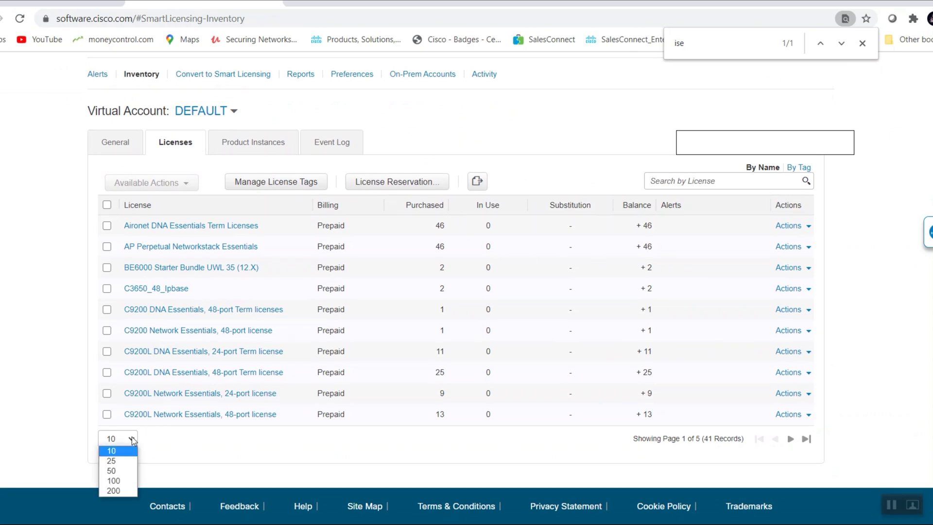
{"action": "left_click", "coordinate": [112, 490]}
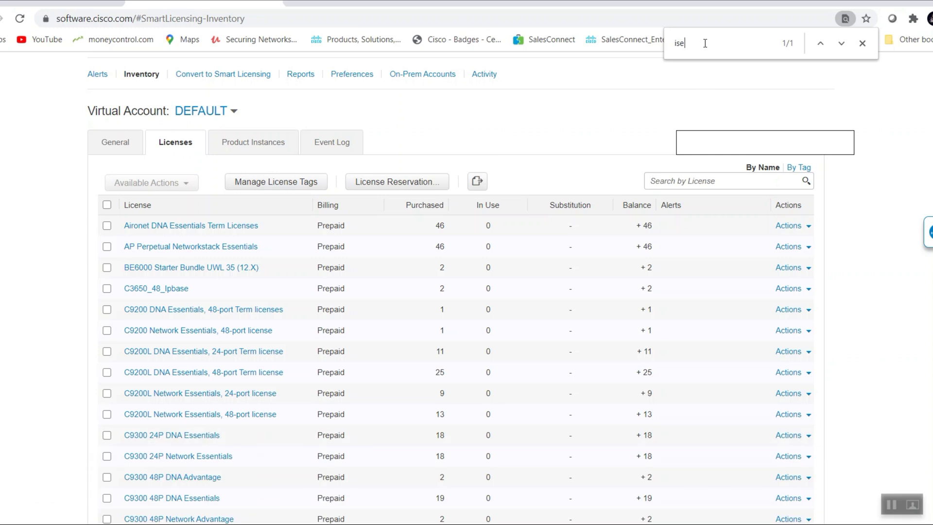
Search the expanded license inventory page for "ise" and check the ISE Apex, Base and Plus entries
{"action": "key", "text": "BackSpace"}
{"action": "key", "text": "BackSpace"}
{"action": "key", "text": "BackSpace"}
{"action": "type", "text": "ise"}
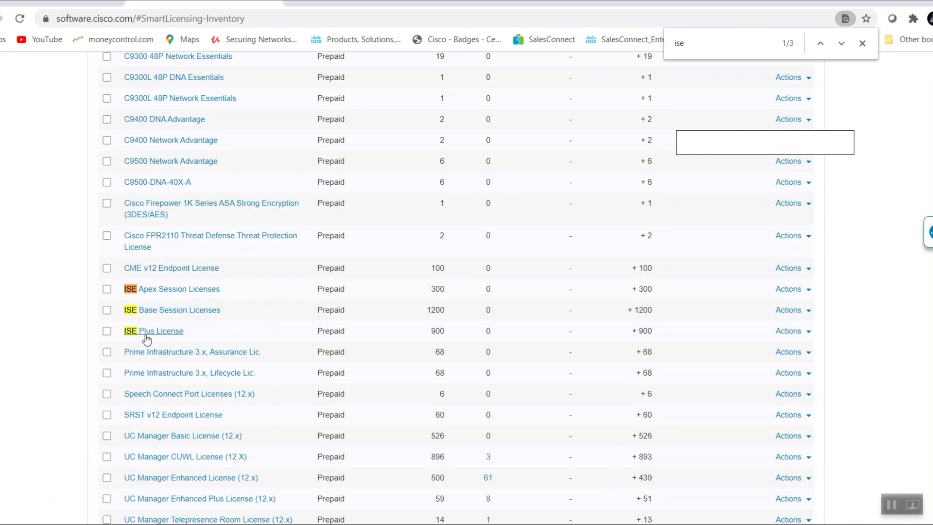
Open the DEFAULT virtual account's general information and review its Product Instance Registration Tokens
{"action": "scroll", "coordinate": [457, 286], "scroll_direction": "up", "scroll_amount": 10}
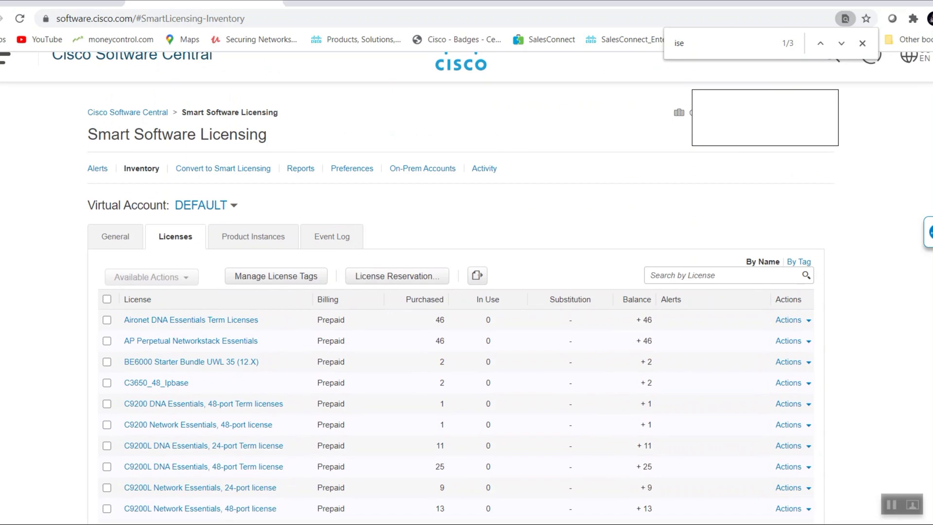
{"action": "scroll", "coordinate": [456, 287], "scroll_direction": "up", "scroll_amount": 1}
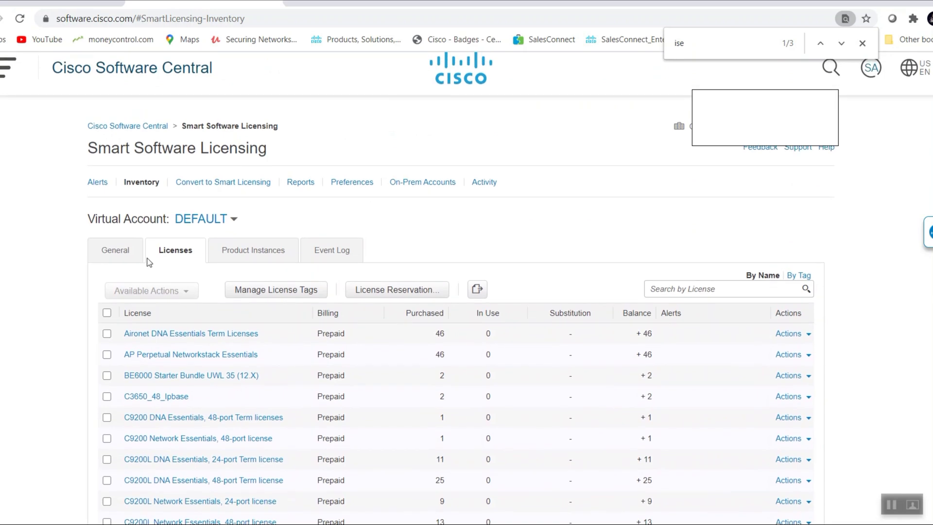
{"action": "left_click", "coordinate": [115, 250]}
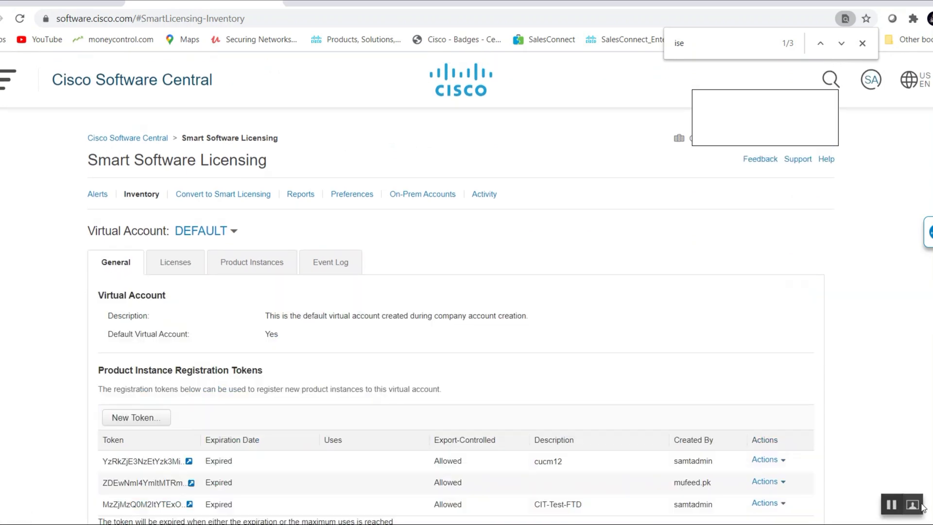
{"action": "scroll", "coordinate": [558, 508], "scroll_direction": "down", "scroll_amount": 2}
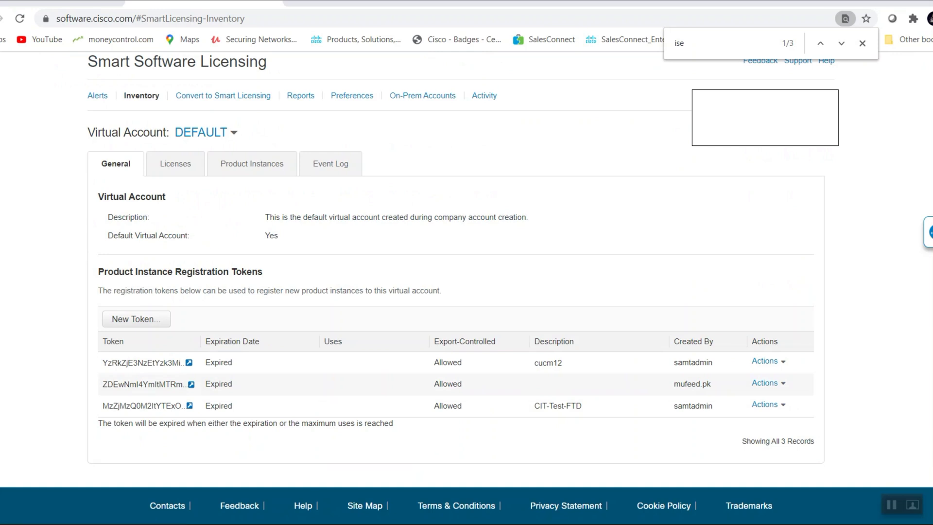
Switch to the Identity Services Engine admin session and open the Cisco Smart Licensing Registration form on its system Licensing page
{"action": "mouse_move", "coordinate": [432, 524]}
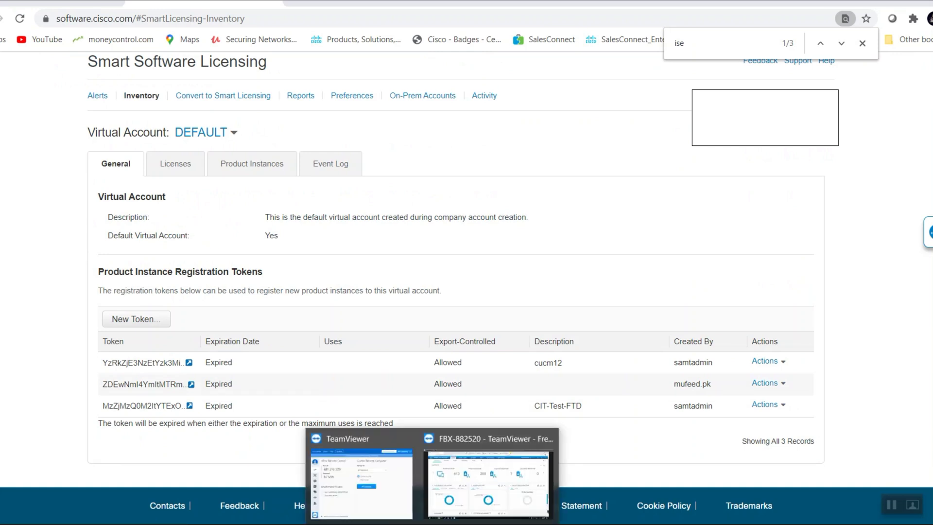
{"action": "key", "text": "alt+Tab"}
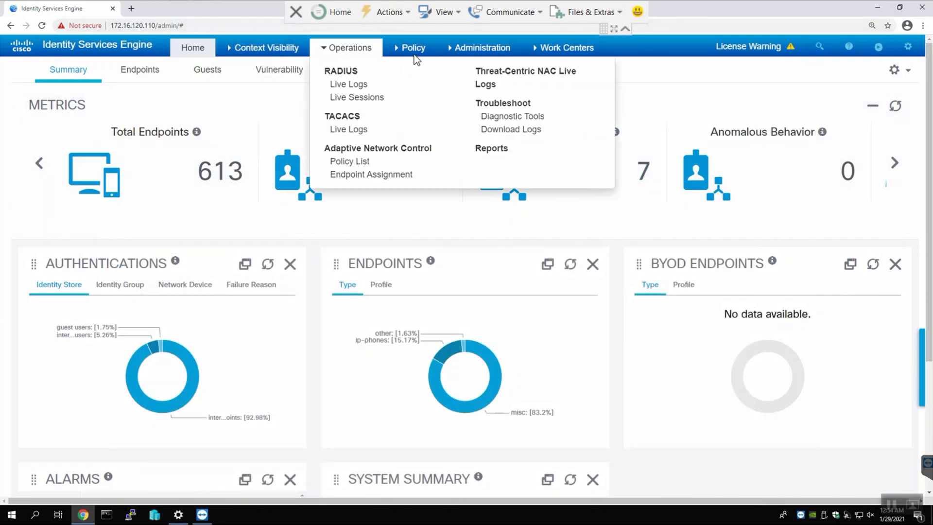
{"action": "mouse_move", "coordinate": [499, 45]}
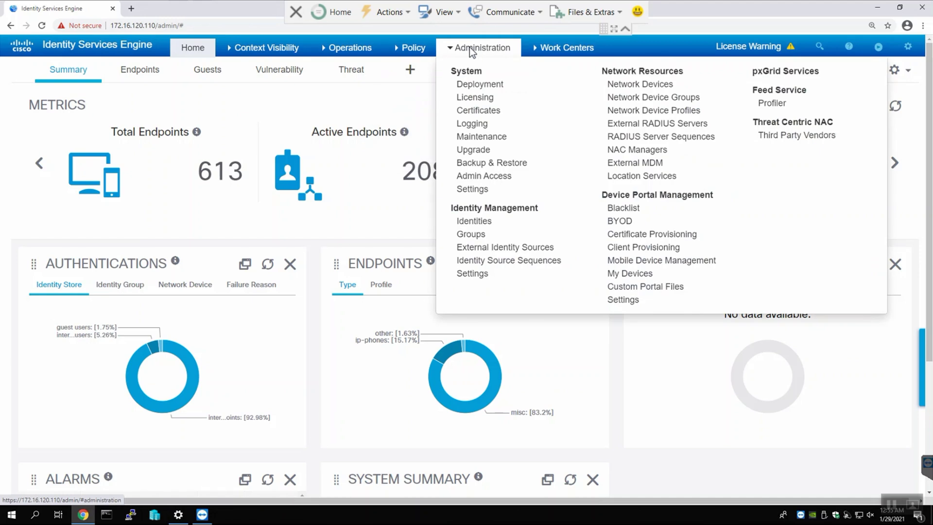
{"action": "left_click", "coordinate": [475, 97]}
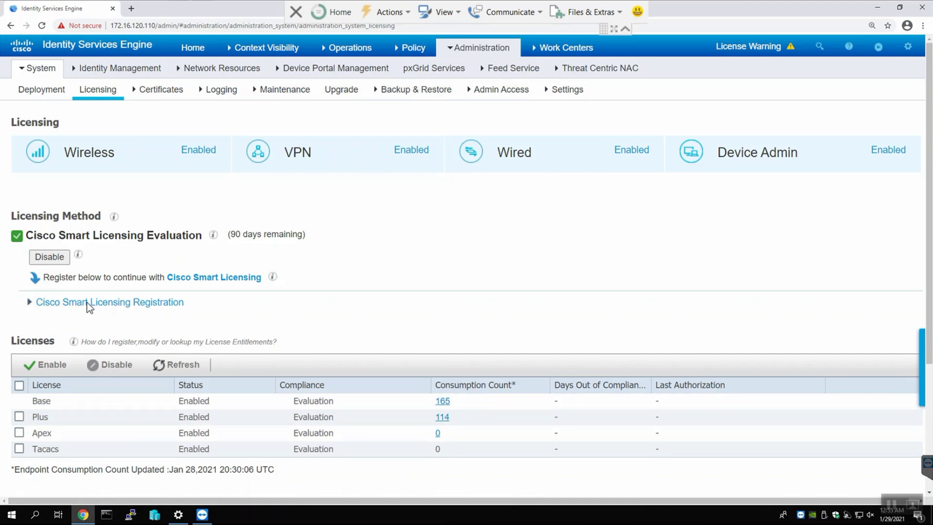
{"action": "left_click", "coordinate": [62, 302]}
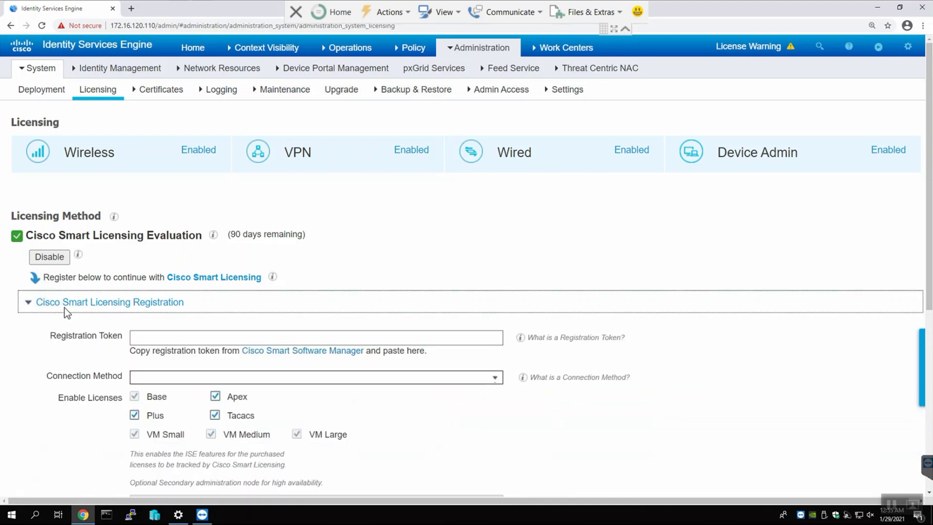
{"action": "left_click", "coordinate": [153, 340]}
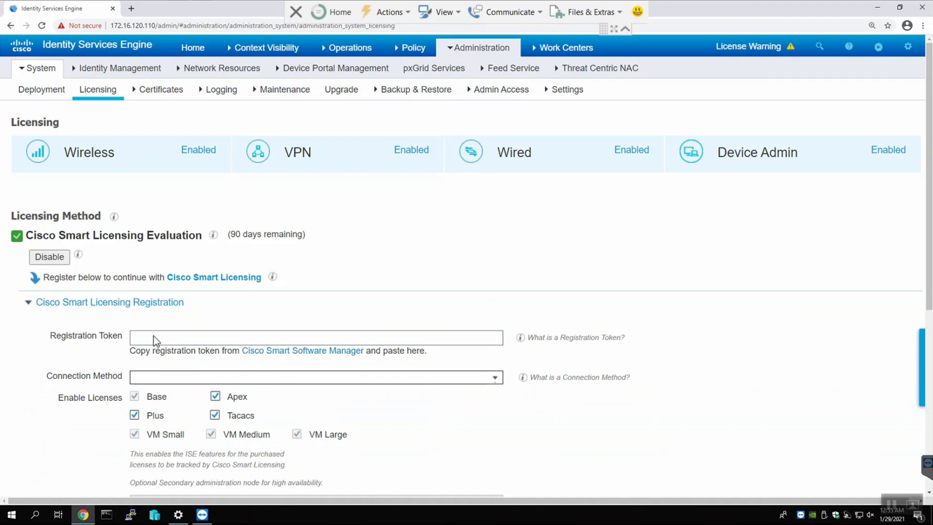
{"action": "left_click", "coordinate": [175, 378]}
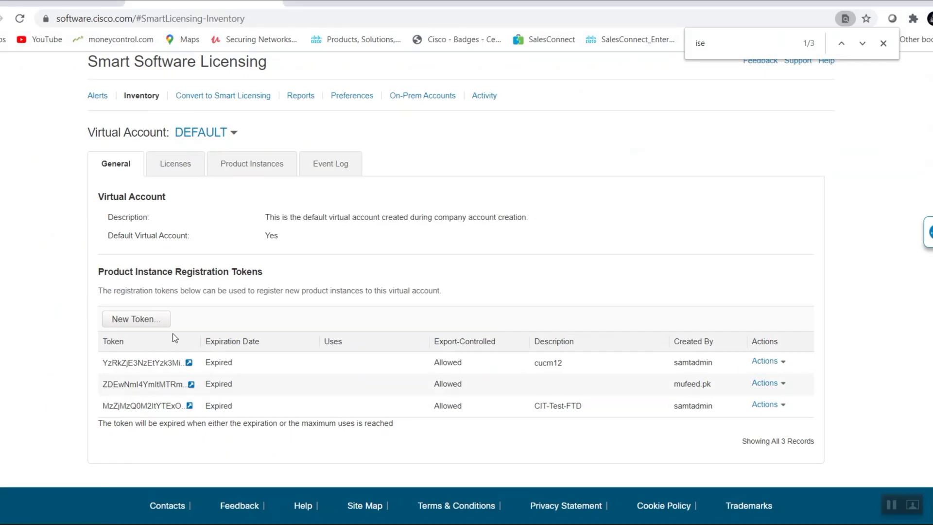
Return to Cisco Smart Software Licensing and start a new registration token for the DEFAULT virtual account with the description ISE-BASE-1200
{"action": "left_click", "coordinate": [135, 320]}
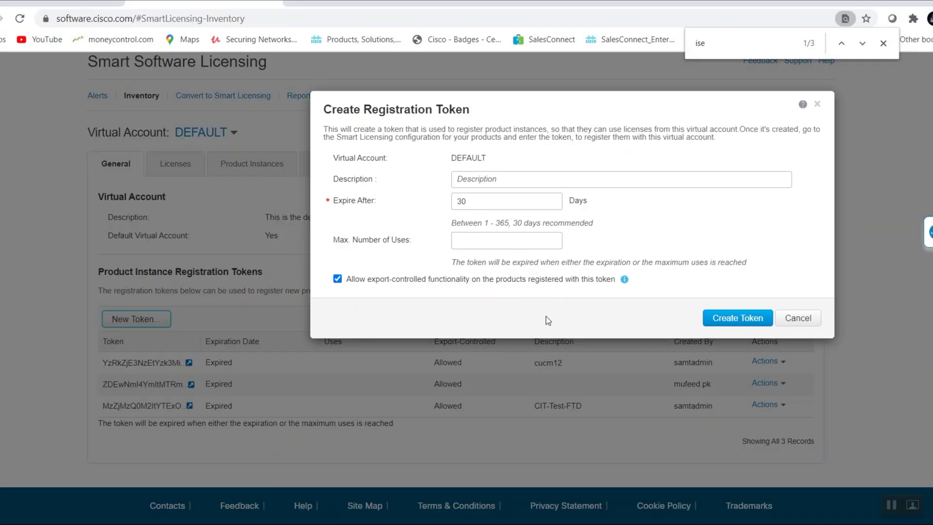
{"action": "left_click", "coordinate": [483, 180]}
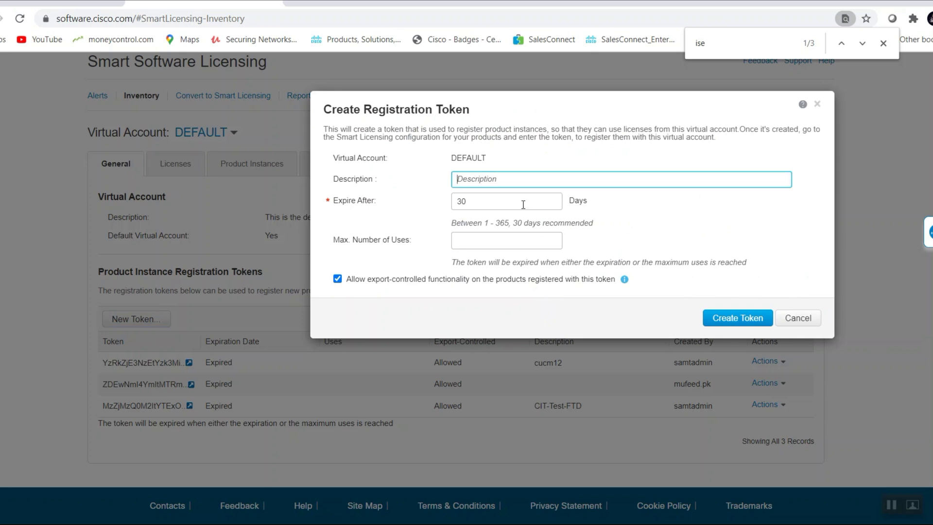
{"action": "type", "text": "ISE-"}
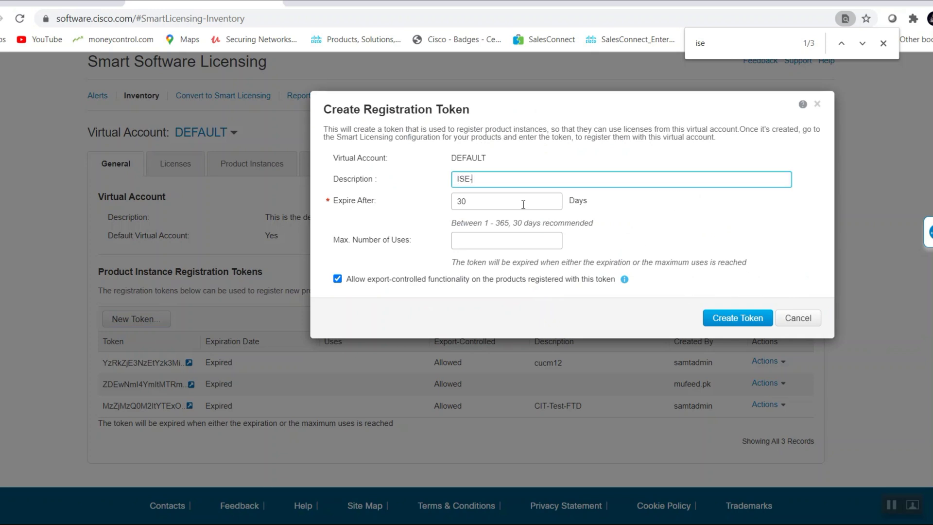
{"action": "type", "text": "BASE-1200"}
{"action": "key", "text": "Tab"}
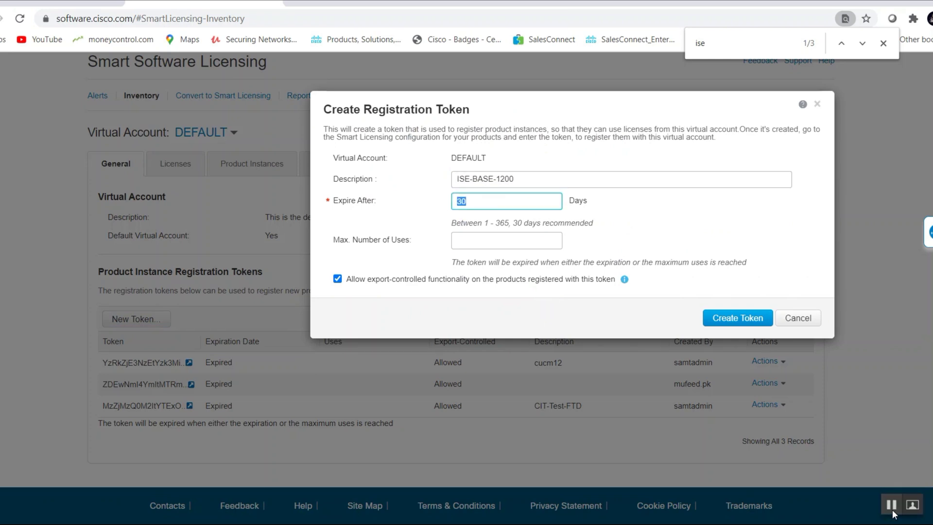
Set the token to expire after 365 days with a maximum of 1200 uses and create it
{"action": "double_click", "coordinate": [478, 204]}
{"action": "type", "text": "3"}
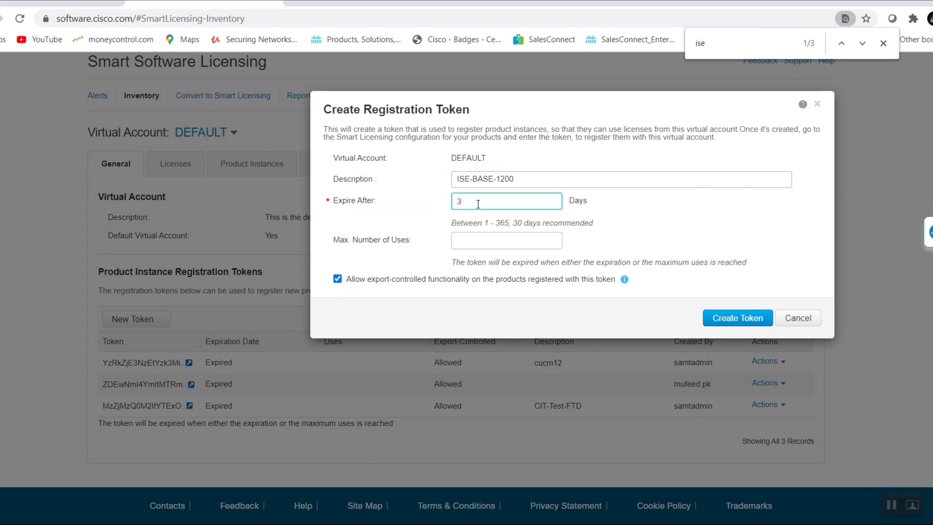
{"action": "left_click", "coordinate": [467, 238]}
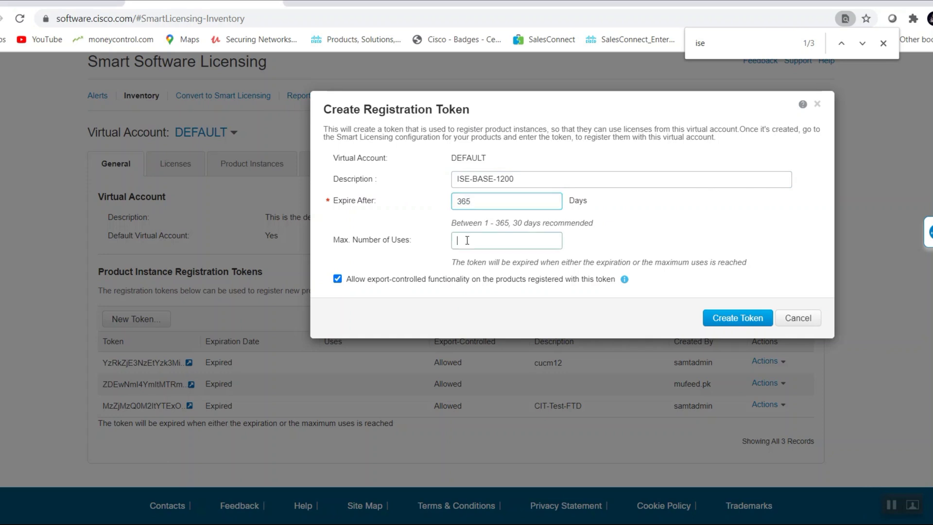
{"action": "type", "text": "1200"}
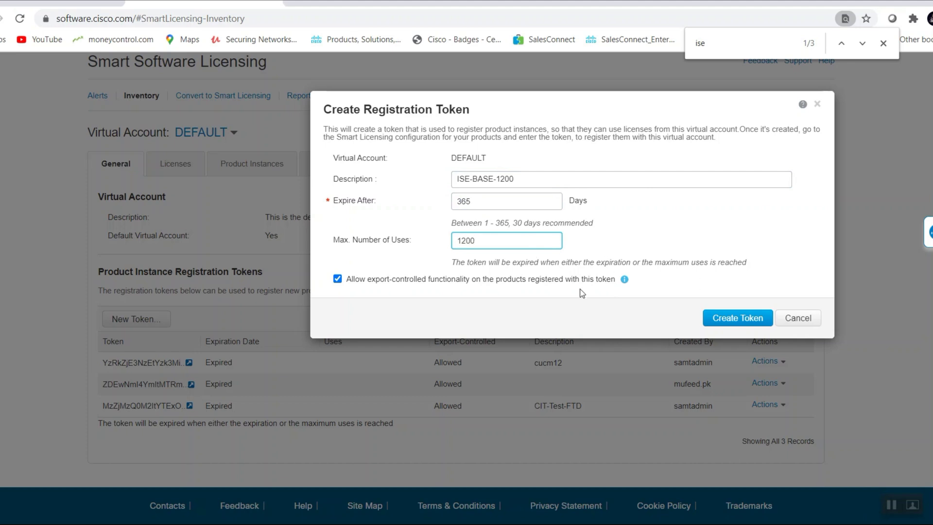
{"action": "left_click", "coordinate": [729, 318]}
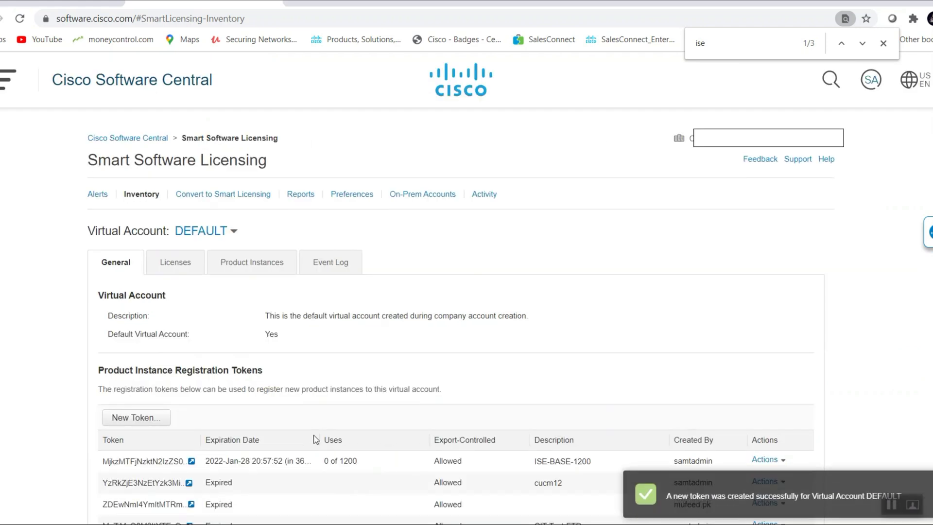
Copy the full ISE-BASE-1200 registration token and paste it into the Registration Token field in the Identity Services Engine admin session
{"action": "right_click", "coordinate": [191, 460]}
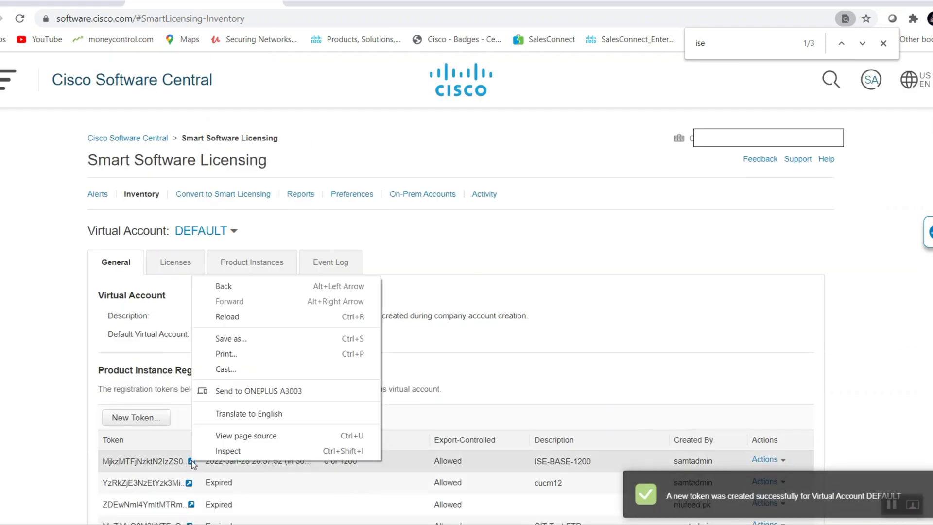
{"action": "left_click", "coordinate": [191, 461]}
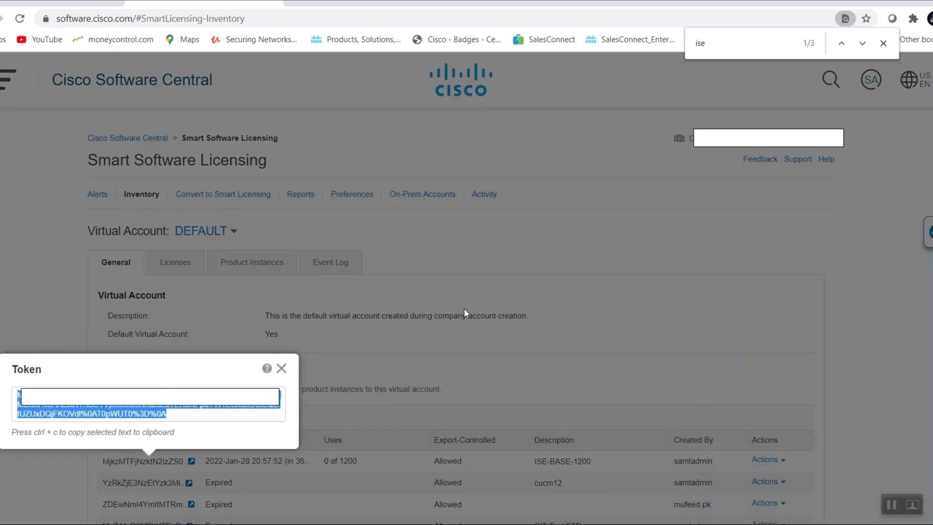
{"action": "left_click", "coordinate": [285, 368]}
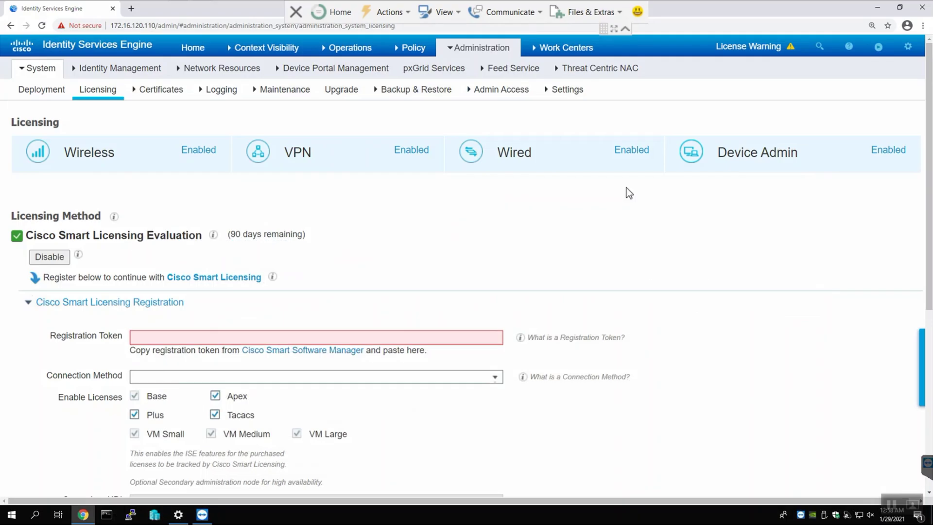
{"action": "left_click", "coordinate": [212, 334]}
{"action": "key", "text": "ctrl+v"}
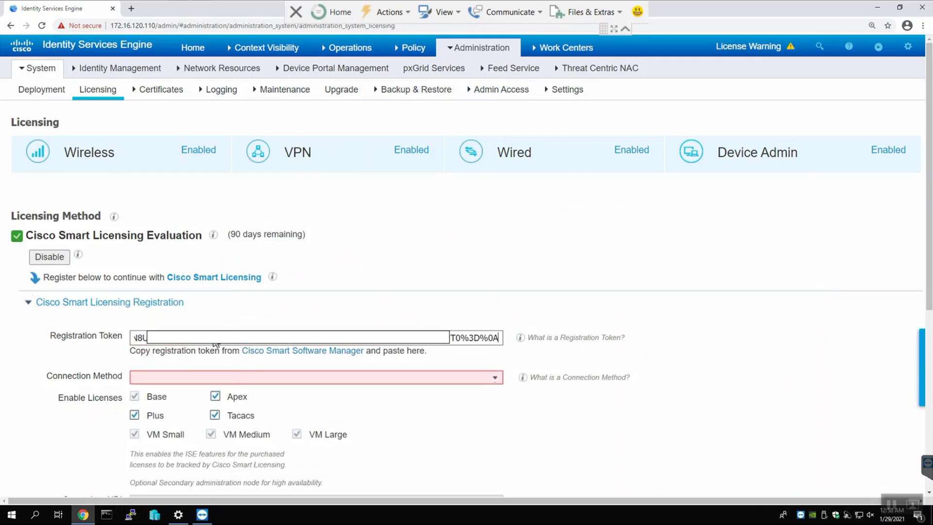
Set the connection method to Direct Https, register Cisco Smart Licensing and confirm the registration
{"action": "left_click", "coordinate": [497, 378]}
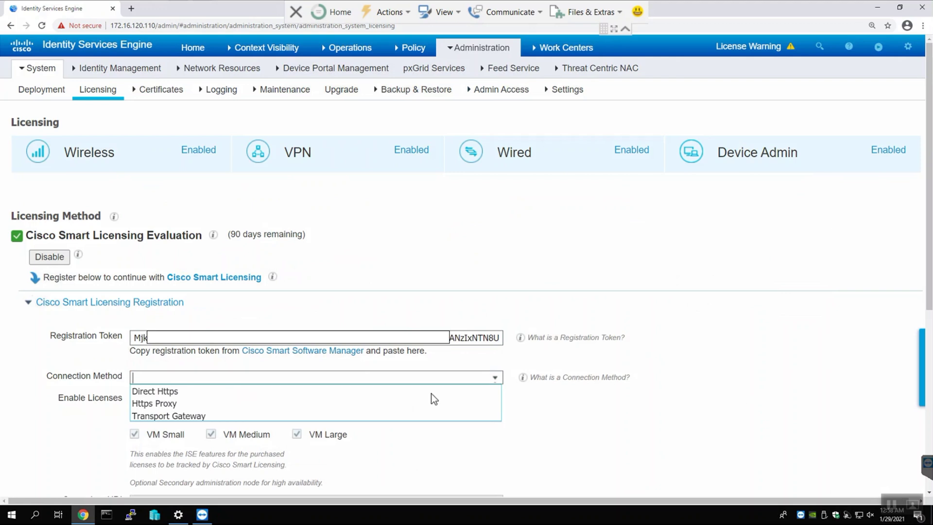
{"action": "left_click", "coordinate": [372, 394]}
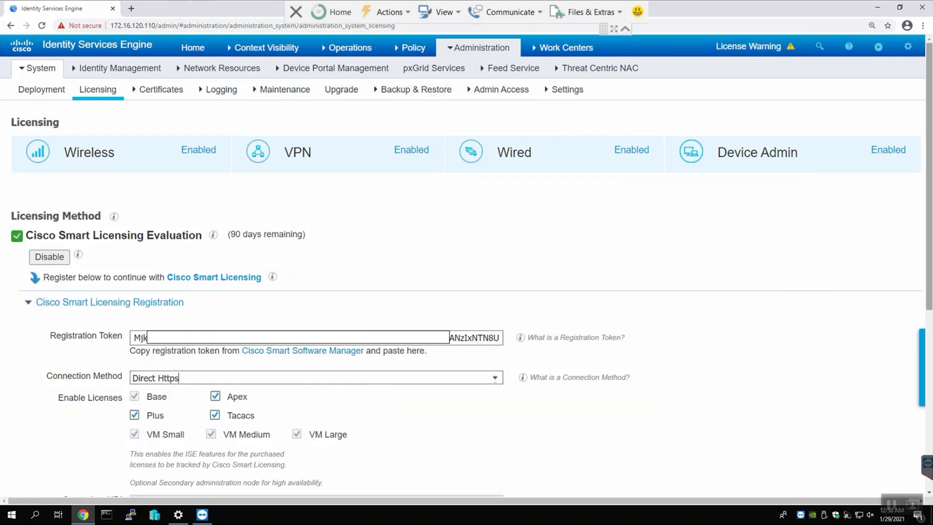
{"action": "scroll", "coordinate": [929, 221], "scroll_direction": "down", "scroll_amount": 3}
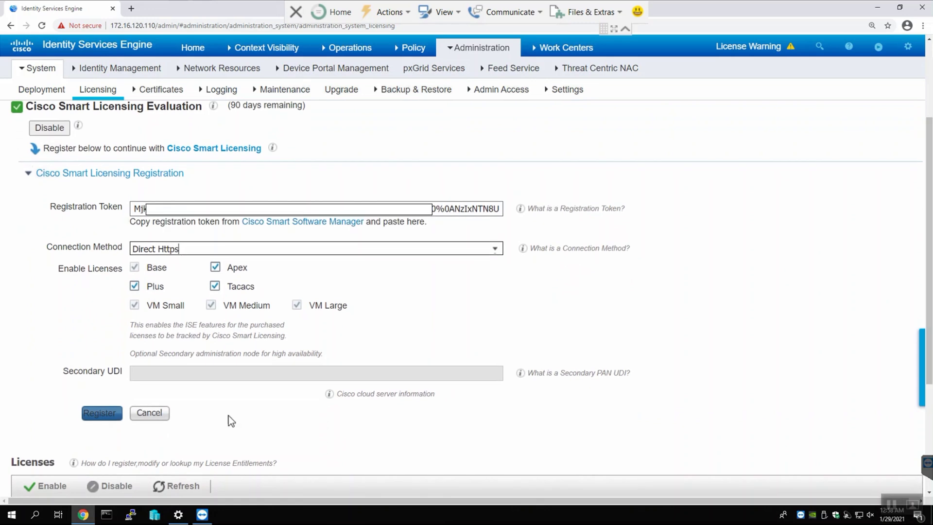
{"action": "left_click", "coordinate": [101, 415]}
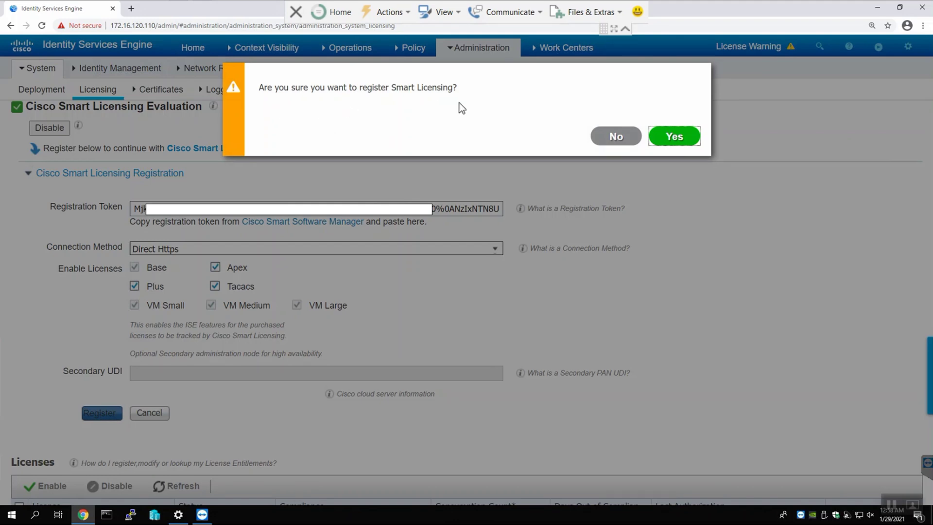
{"action": "left_click", "coordinate": [674, 136]}
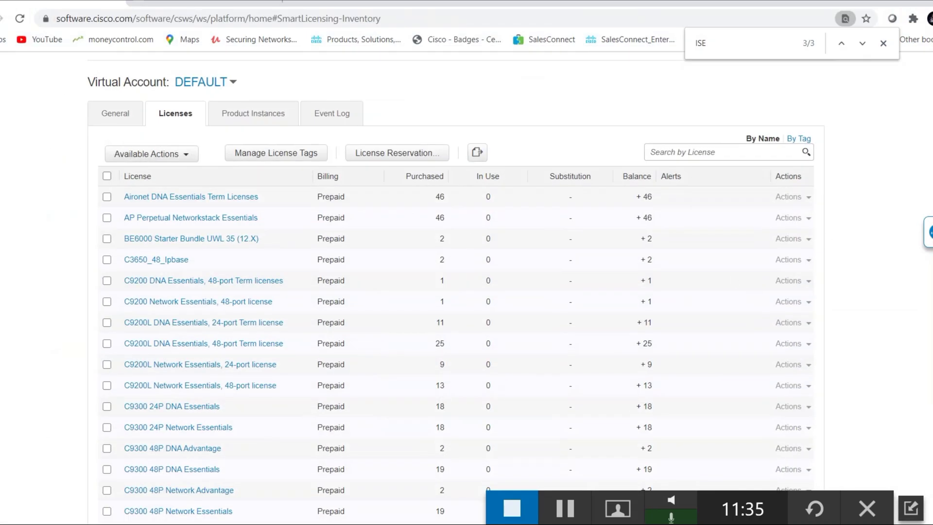
Review the purchased, in-use and balance counts of the ISE Apex, Base and Plus licenses in the DEFAULT virtual account
{"action": "scroll", "coordinate": [456, 291], "scroll_direction": "up", "scroll_amount": 1}
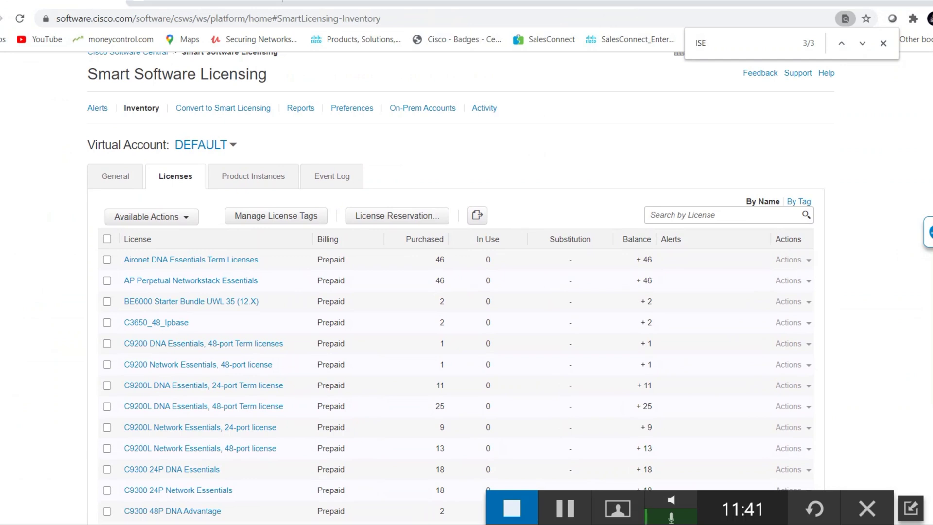
{"action": "scroll", "coordinate": [457, 291], "scroll_direction": "down", "scroll_amount": 6}
{"action": "scroll", "coordinate": [145, 342], "scroll_direction": "down", "scroll_amount": 3}
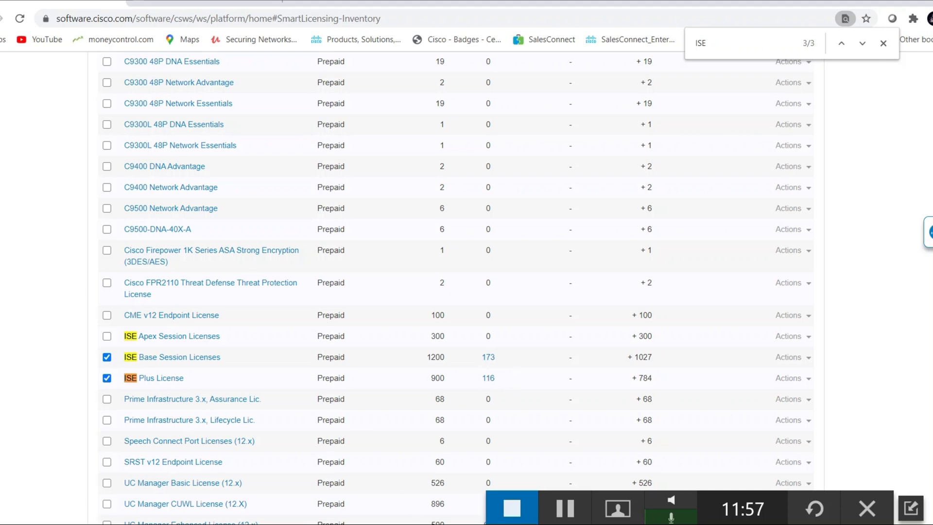
Switch to the Identity Services Engine Licensing page and refresh the status of its licenses
{"action": "mouse_move", "coordinate": [433, 515]}
{"action": "left_click", "coordinate": [481, 478]}
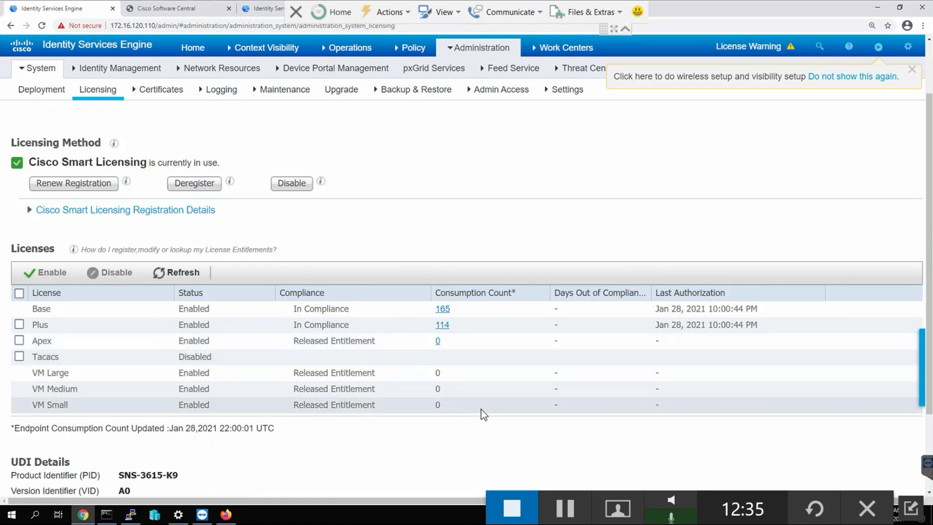
{"action": "left_click", "coordinate": [173, 273]}
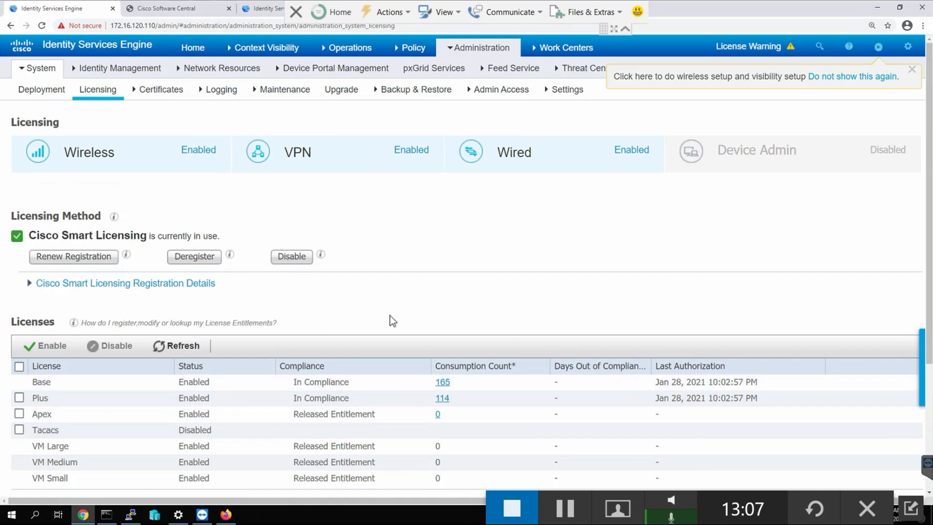
{"action": "left_click", "coordinate": [566, 513]}
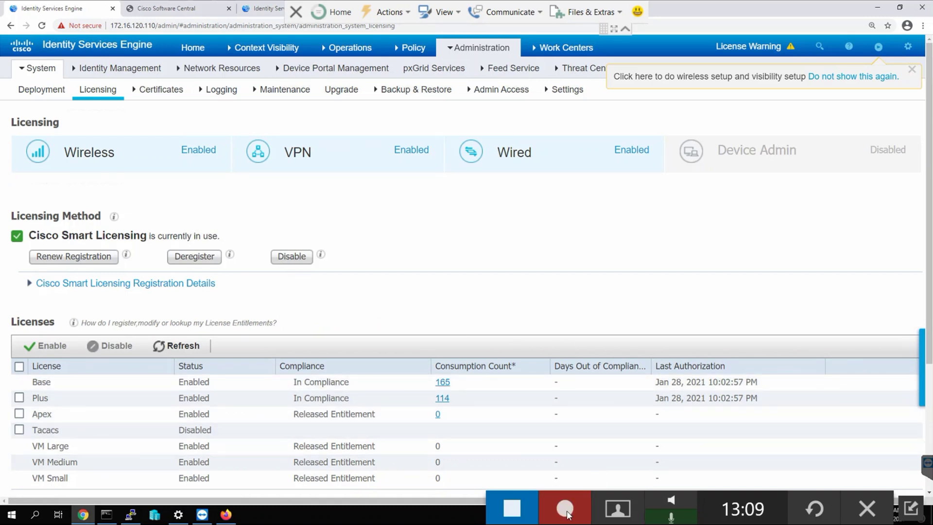
{"action": "left_click", "coordinate": [566, 510]}
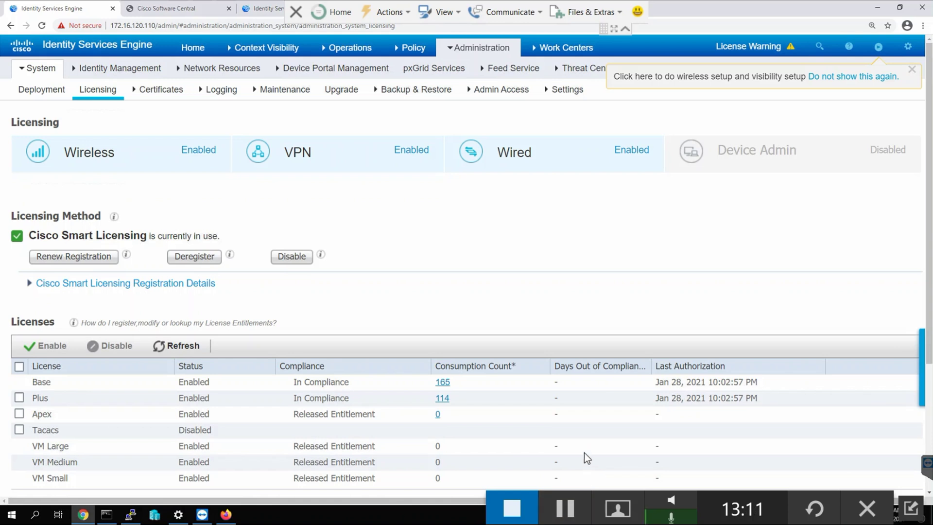